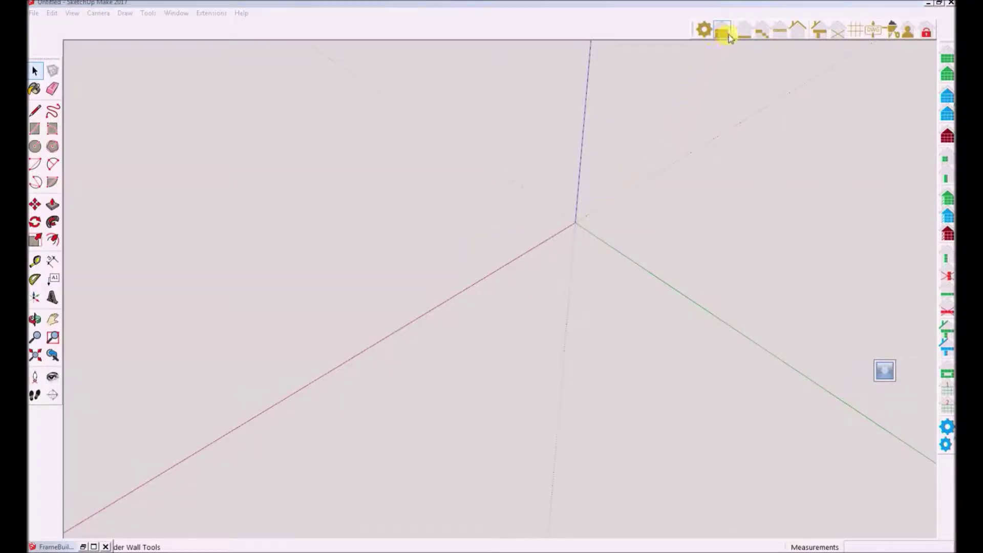
{"action": "left_click", "coordinate": [743, 31]}
{"action": "left_click", "coordinate": [759, 32]}
{"action": "left_click", "coordinate": [779, 32]}
{"action": "left_click", "coordinate": [797, 31]}
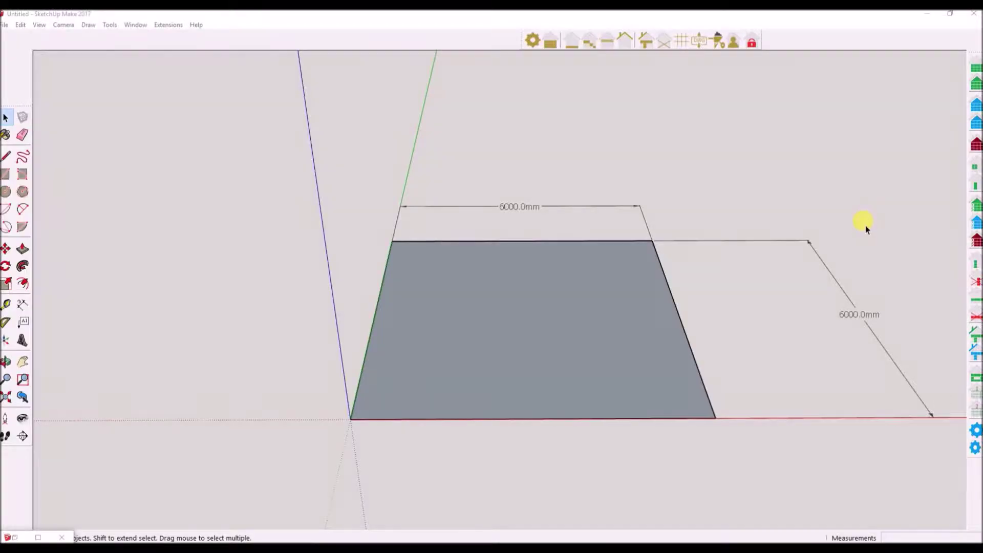
- Draw a framed wall along the floor's 6000 mm edge on the red axis, using the existing wall properties and a height of 2800 mm
{"action": "left_click", "coordinate": [976, 68]}
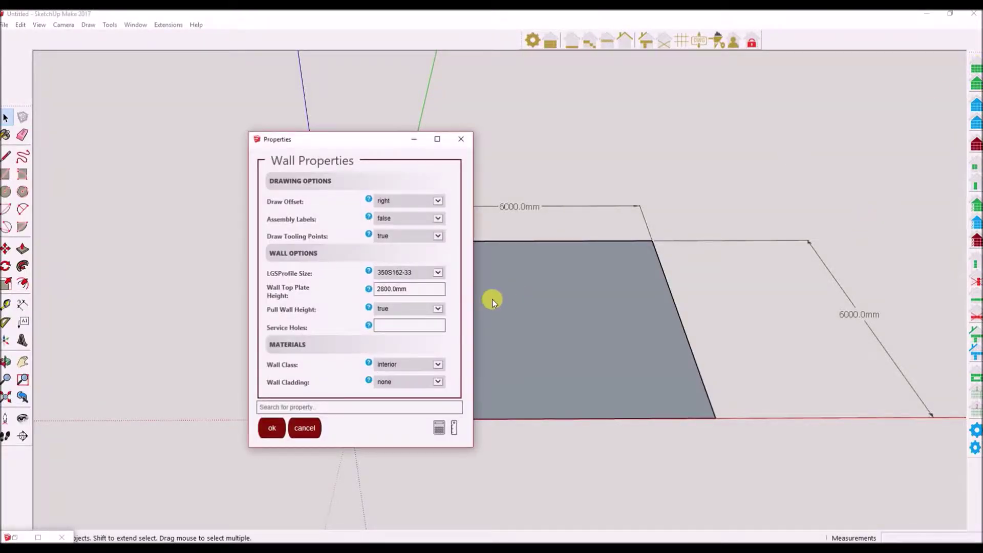
{"action": "left_click", "coordinate": [272, 426]}
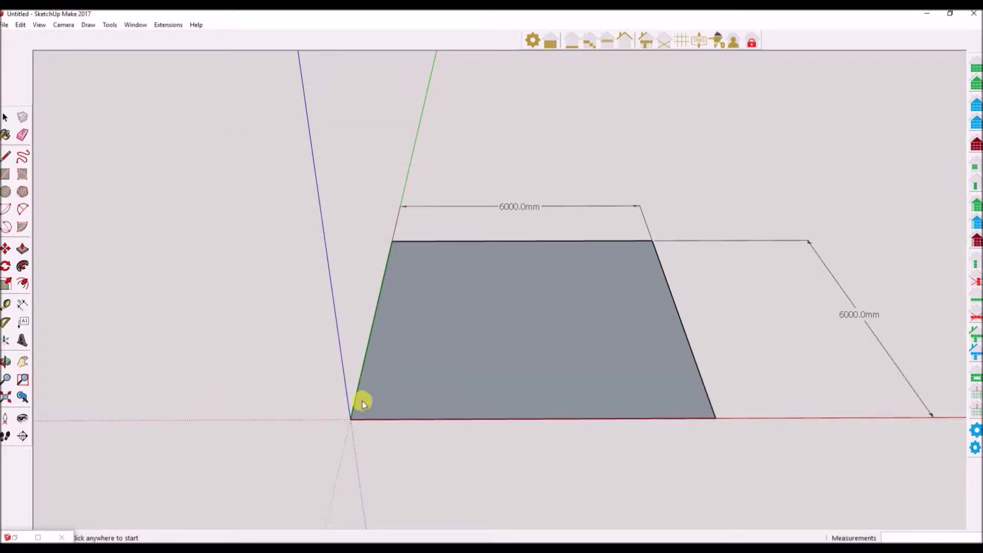
{"action": "left_click", "coordinate": [352, 419]}
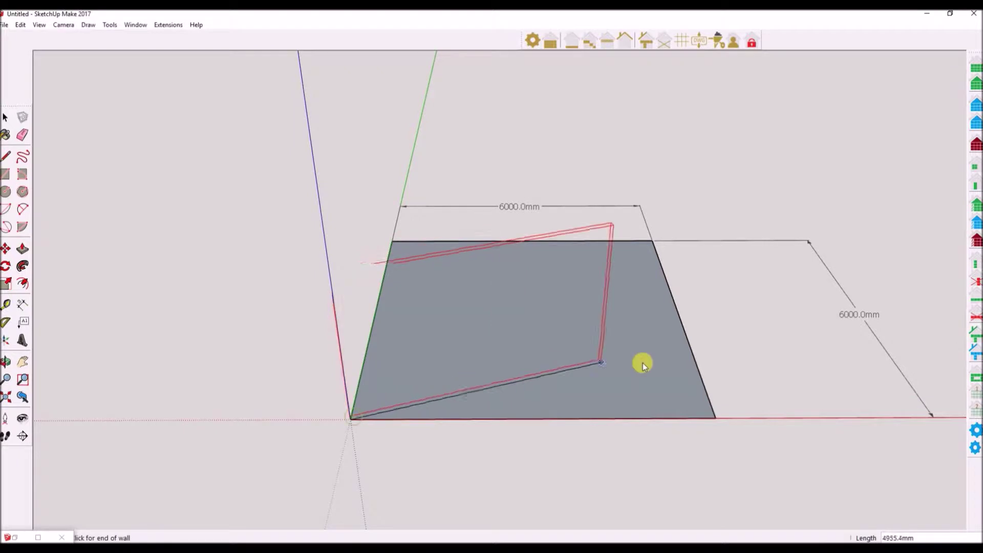
{"action": "left_click", "coordinate": [715, 418]}
{"action": "middle_click_drag", "start_coordinate": [566, 366], "coordinate": [507, 312]}
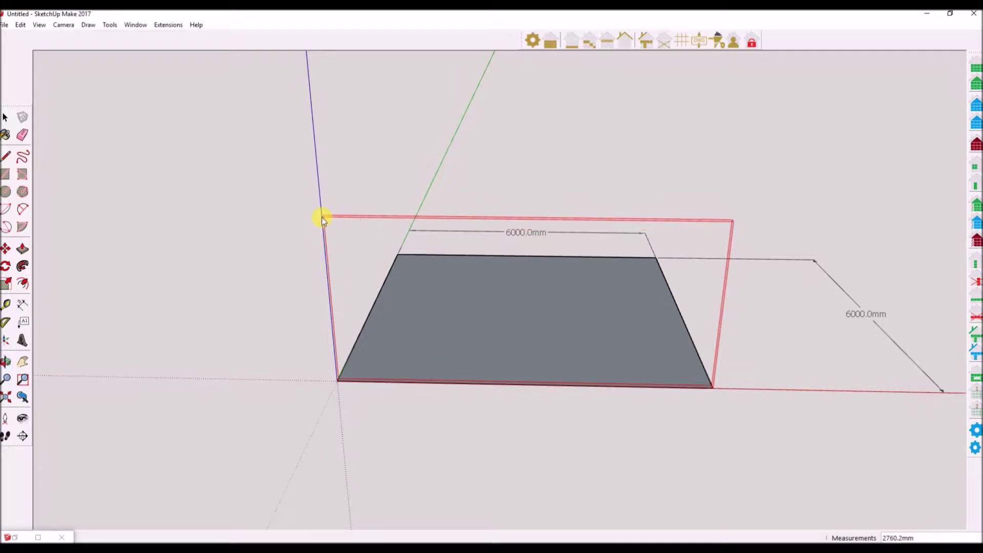
{"action": "type", "text": "2800"}
{"action": "key", "text": "Return"}
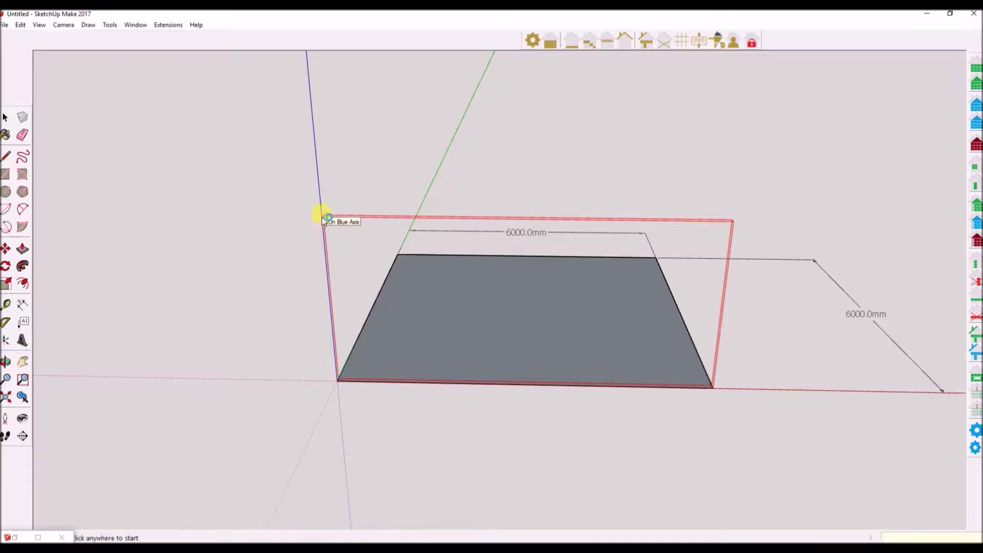
- Draw a second wall from the first wall's end corner along the adjoining floor edge, matching its height to the first wall's top
{"action": "middle_click_drag", "start_coordinate": [698, 329], "coordinate": [389, 307]}
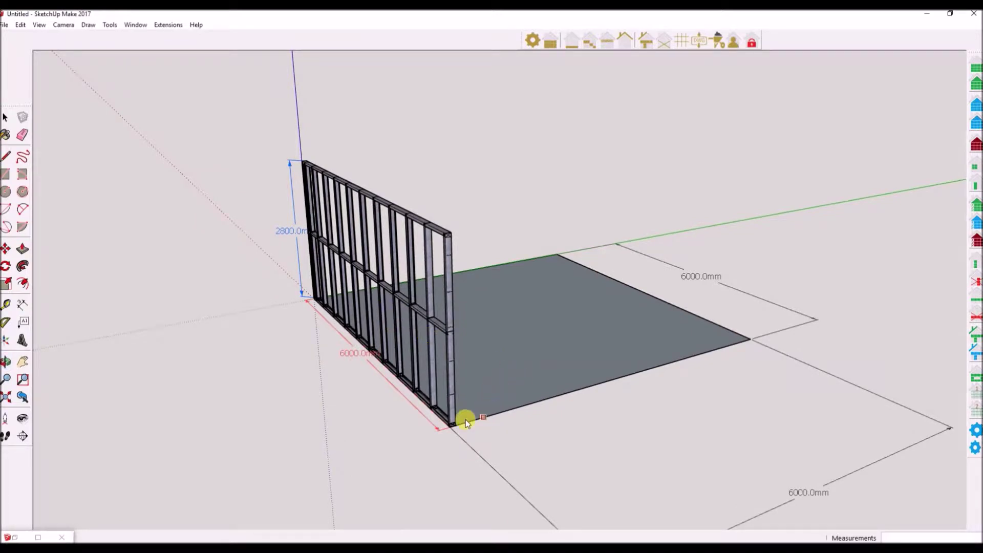
{"action": "scroll", "coordinate": [475, 420], "scroll_direction": "up", "scroll_amount": 2}
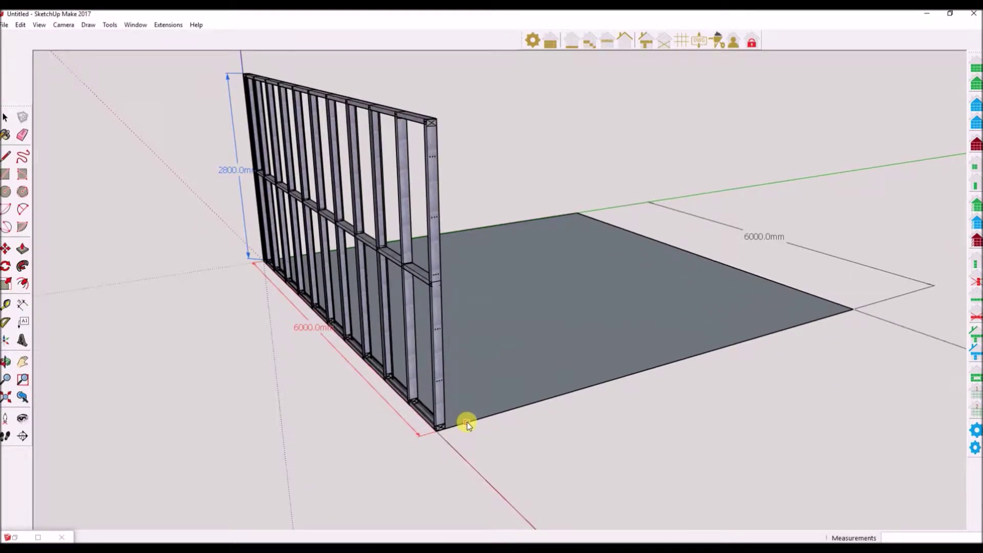
{"action": "middle_click_drag", "start_coordinate": [588, 388], "coordinate": [225, 345]}
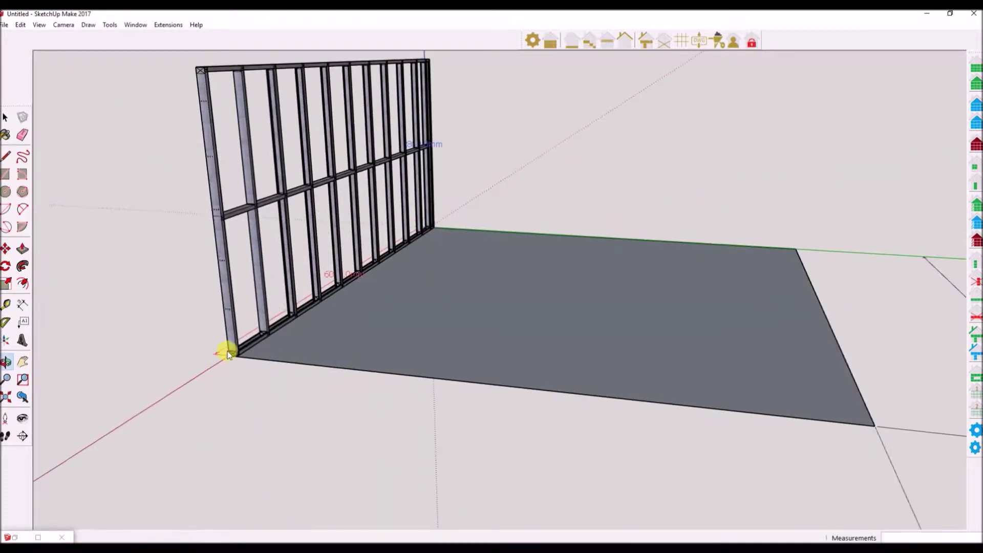
{"action": "scroll", "coordinate": [236, 362], "scroll_direction": "up", "scroll_amount": 3}
{"action": "scroll", "coordinate": [237, 363], "scroll_direction": "up", "scroll_amount": 8}
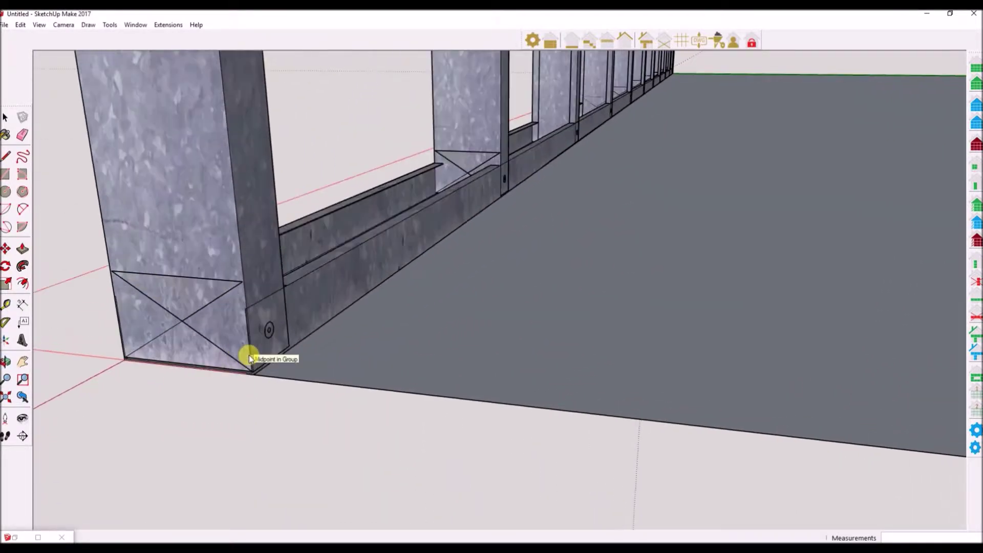
{"action": "scroll", "coordinate": [249, 357], "scroll_direction": "down", "scroll_amount": 2}
{"action": "left_click", "coordinate": [261, 400]}
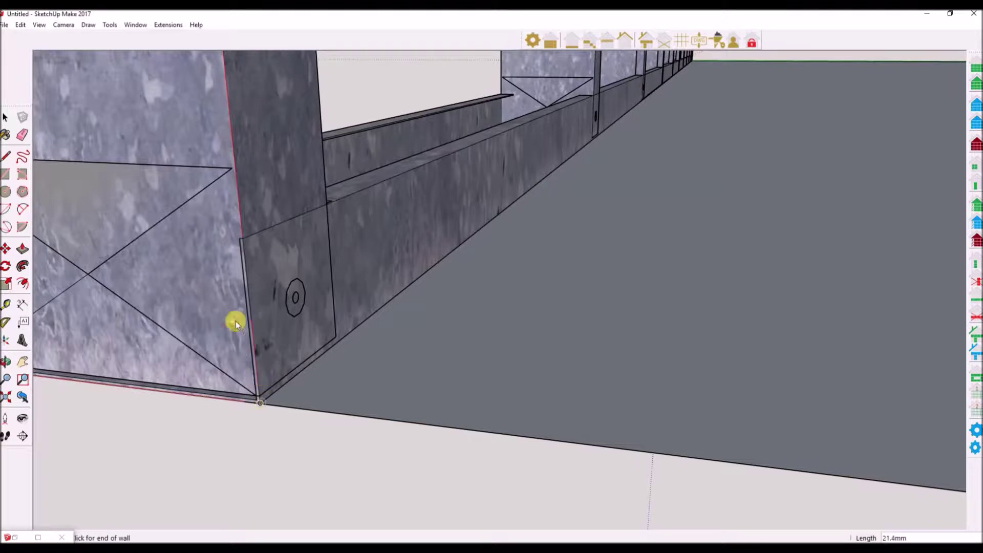
{"action": "scroll", "coordinate": [235, 320], "scroll_direction": "down", "scroll_amount": 1}
{"action": "scroll", "coordinate": [269, 327], "scroll_direction": "down", "scroll_amount": 5}
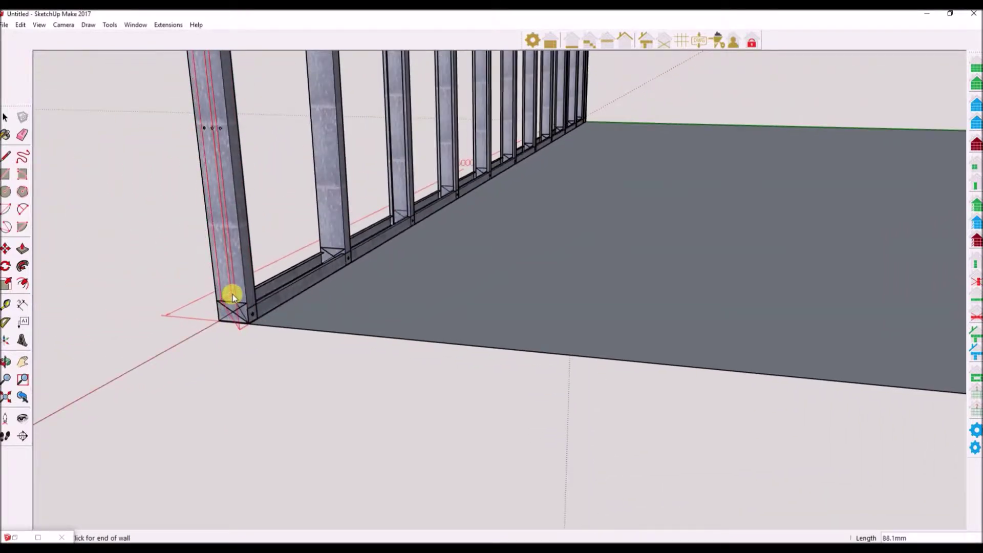
{"action": "scroll", "coordinate": [233, 295], "scroll_direction": "down", "scroll_amount": 3}
{"action": "left_click", "coordinate": [872, 357]}
{"action": "middle_click_drag", "start_coordinate": [527, 285], "coordinate": [664, 394]}
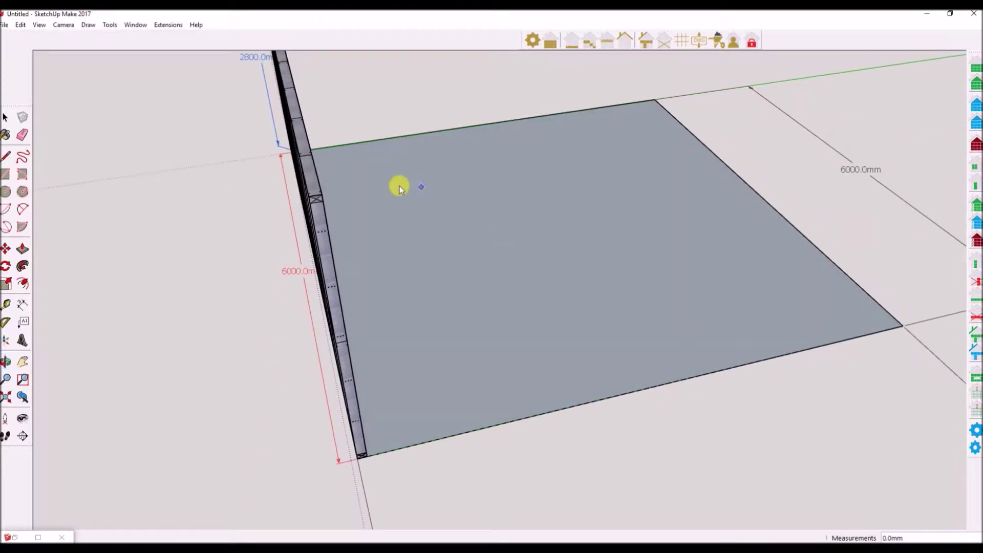
{"action": "left_click", "coordinate": [313, 194]}
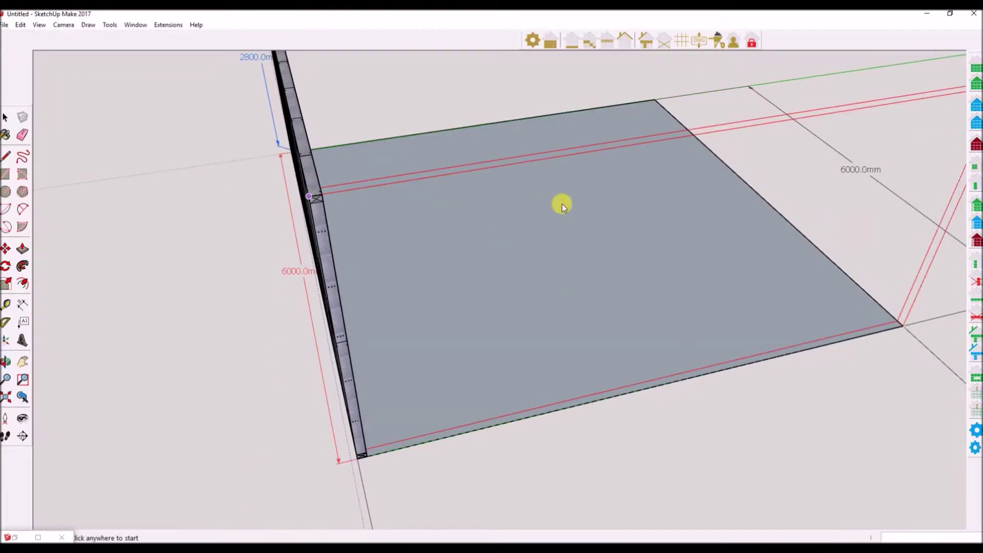
{"action": "middle_click_drag", "start_coordinate": [615, 223], "coordinate": [645, 306]}
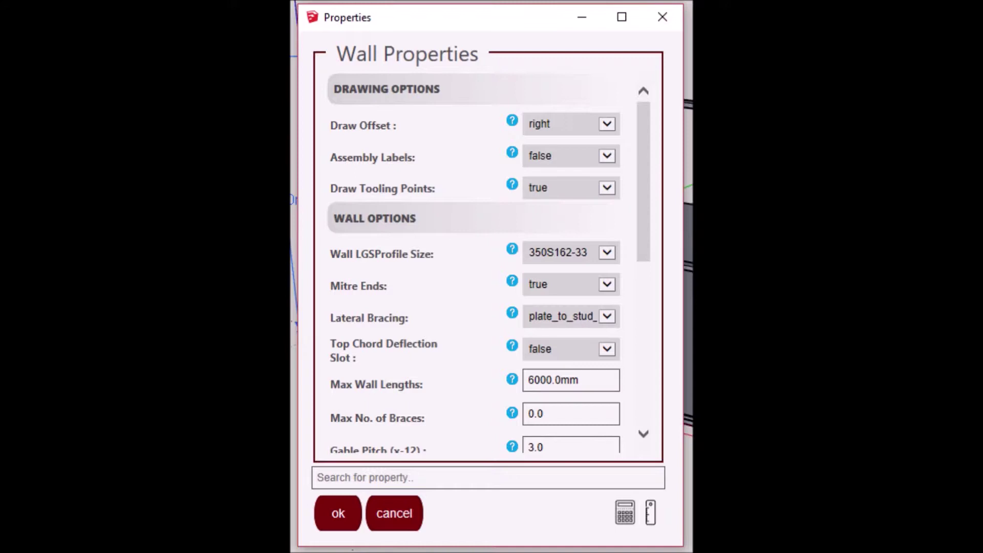
- Set the Wall Top Plate Height to 2000 mm in the default wall properties
{"action": "scroll", "coordinate": [476, 256], "scroll_direction": "down", "scroll_amount": 6}
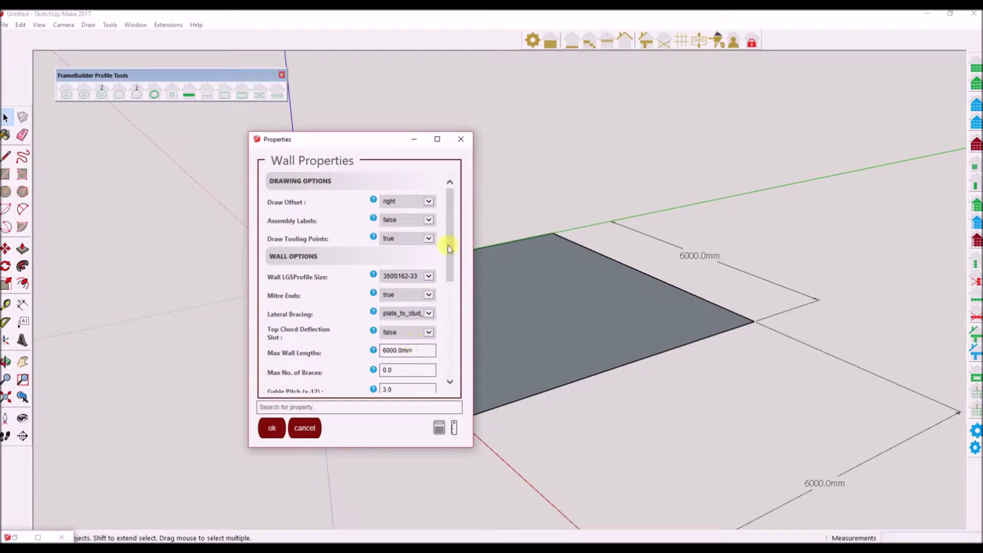
{"action": "left_click_drag", "start_coordinate": [452, 248], "coordinate": [452, 304]}
{"action": "left_click", "coordinate": [397, 323]}
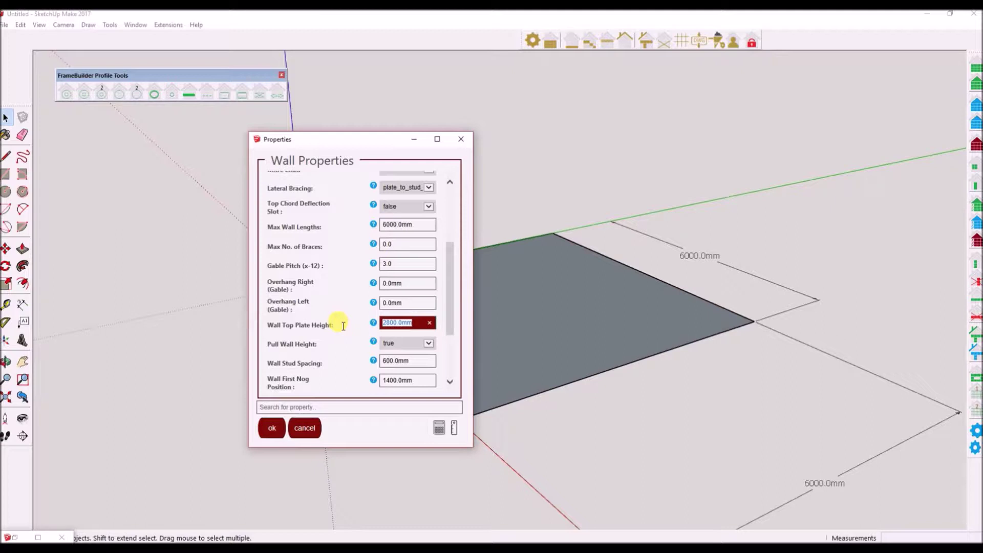
{"action": "type", "text": "2000"}
{"action": "left_click", "coordinate": [272, 428]}
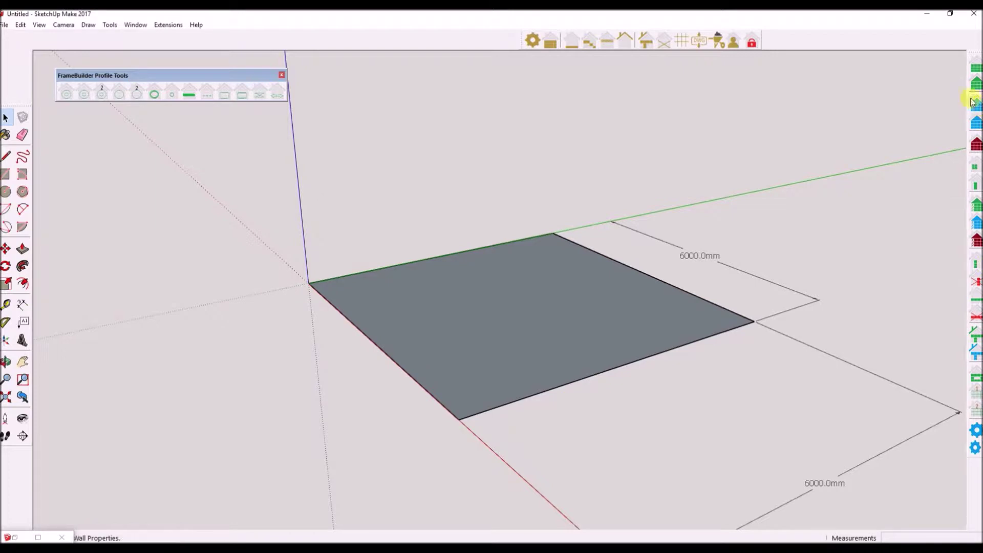
- Check the Wall Top Plate Height in the wall drawing tool's properties and cancel without drawing
{"action": "left_click", "coordinate": [975, 67]}
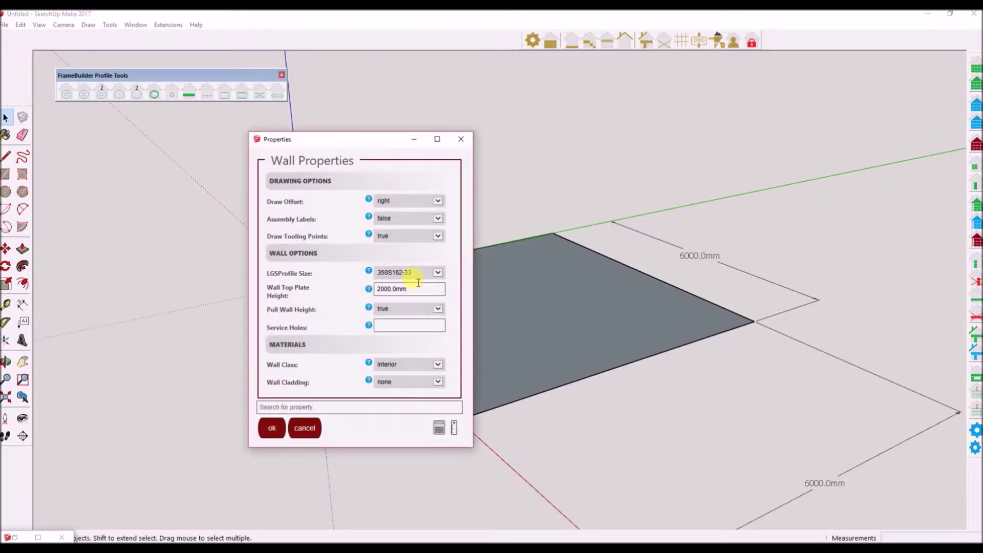
{"action": "left_click", "coordinate": [401, 287]}
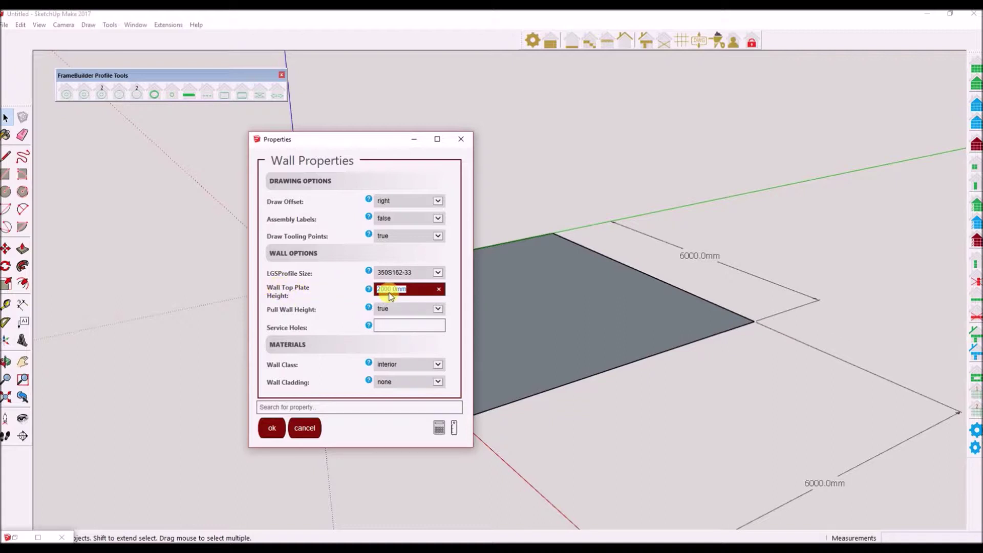
{"action": "triple_click", "coordinate": [296, 296]}
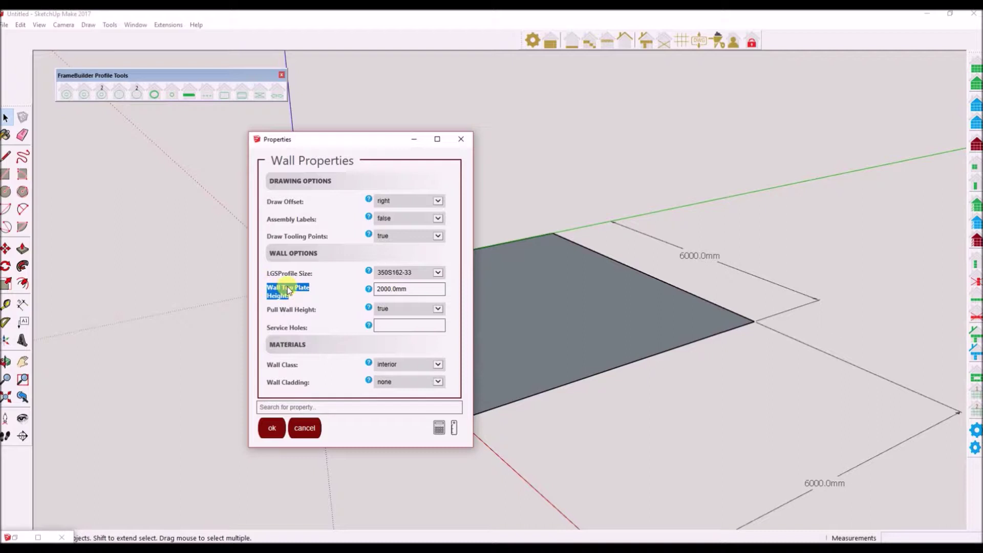
{"action": "left_click", "coordinate": [305, 428]}
- Set Pull Wall Height to false in the default wall properties
{"action": "left_click", "coordinate": [975, 431]}
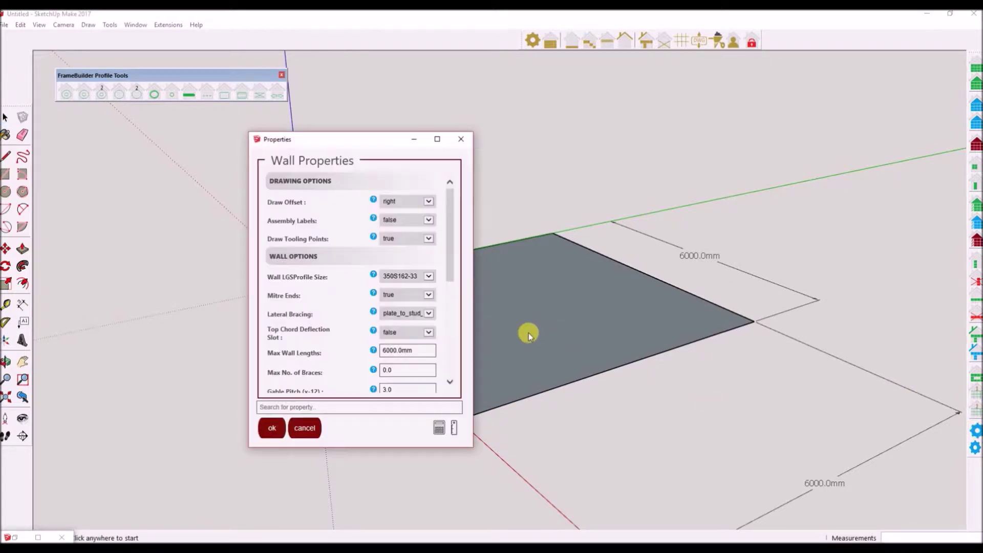
{"action": "scroll", "coordinate": [410, 332], "scroll_direction": "down", "scroll_amount": 5}
{"action": "left_click", "coordinate": [399, 337]}
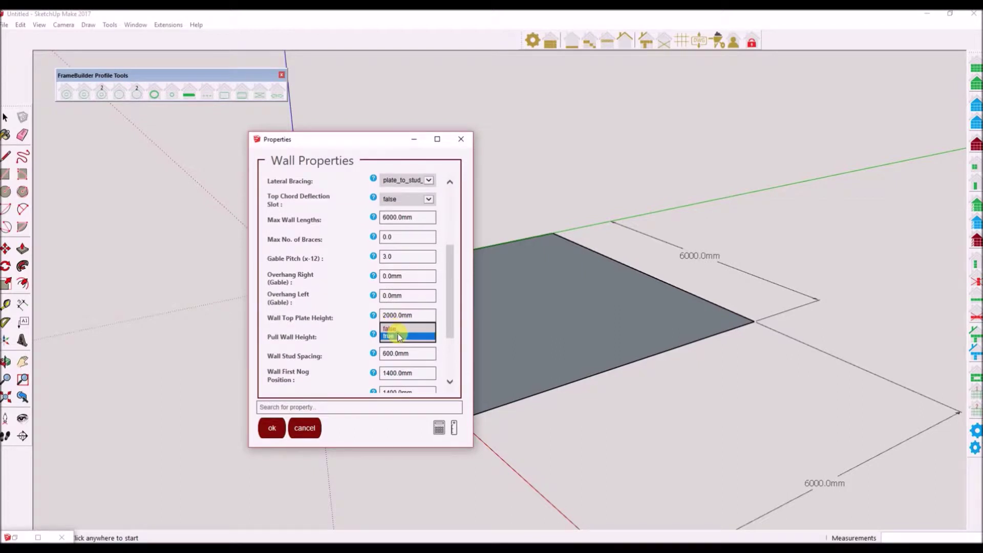
{"action": "left_click", "coordinate": [395, 329]}
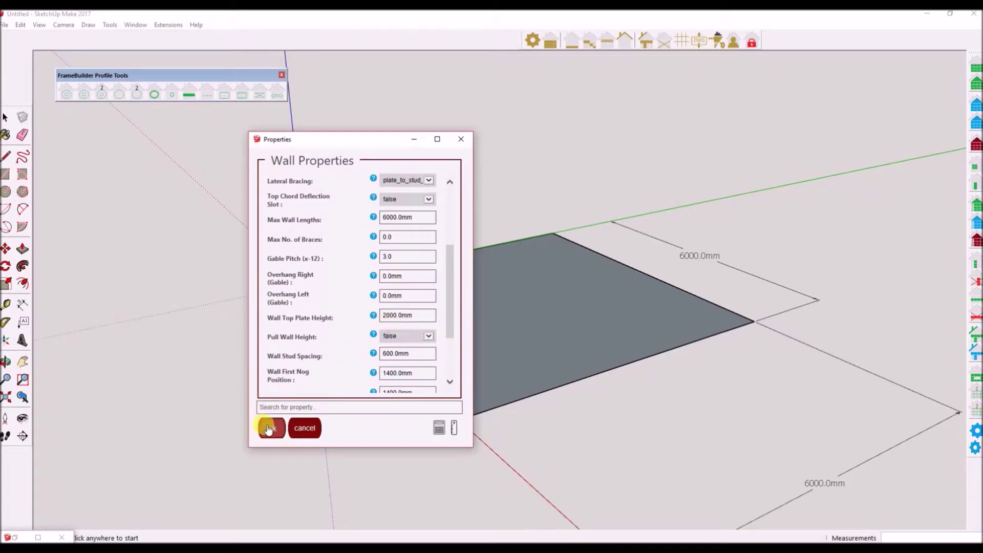
{"action": "left_click", "coordinate": [270, 425]}
- Draw a wall of fixed 2000 mm height along the floor edge running from the red axis to the opposite corner
{"action": "left_click", "coordinate": [976, 70]}
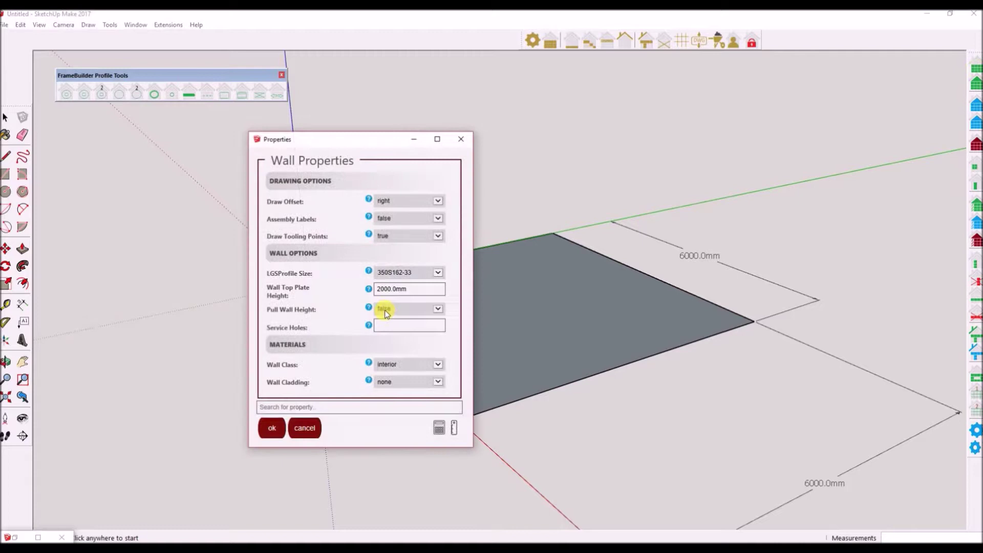
{"action": "left_click", "coordinate": [271, 427]}
{"action": "left_click", "coordinate": [460, 414]}
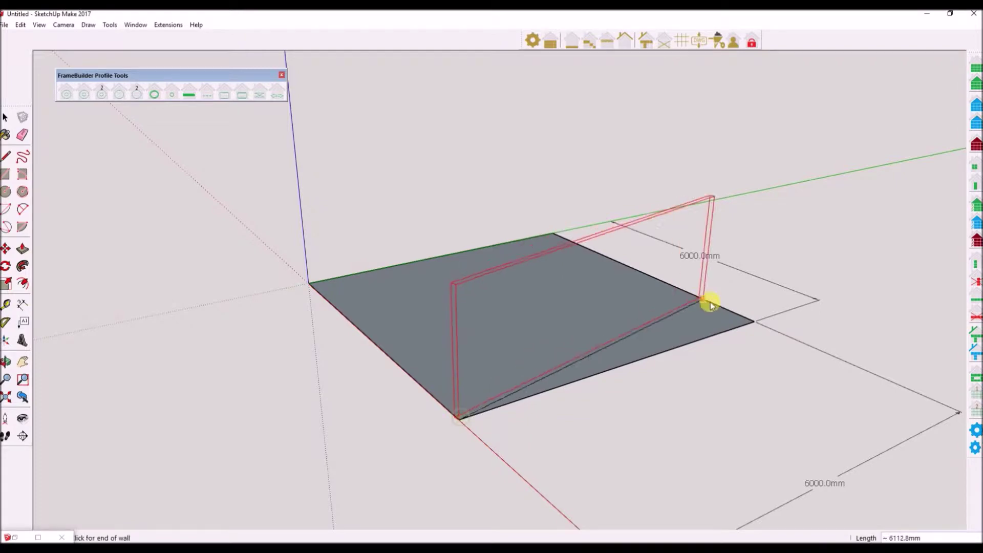
{"action": "left_click", "coordinate": [748, 323]}
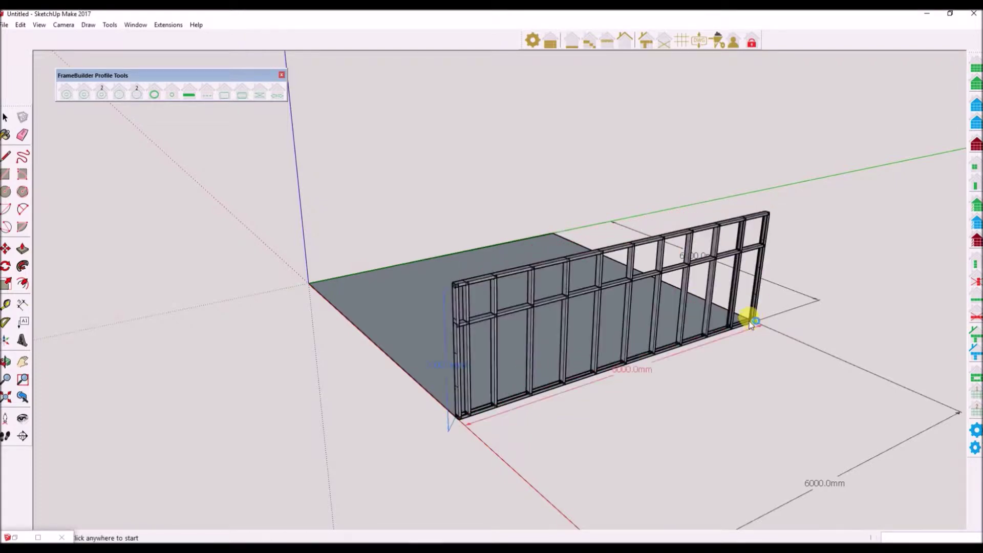
{"action": "middle_click_drag", "start_coordinate": [723, 325], "coordinate": [402, 275]}
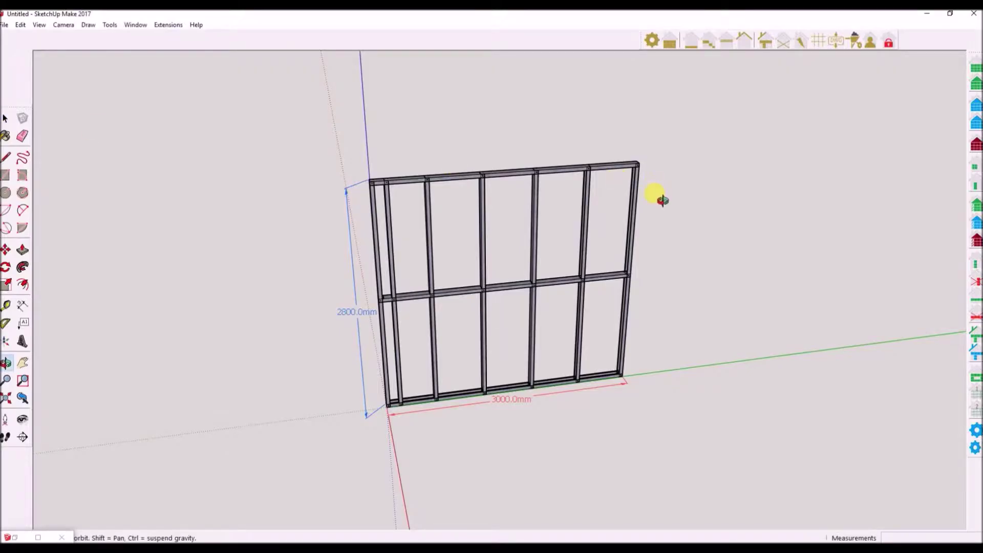
- Select the 3000 mm long wall and dock the FrameBuilder Profile Tools toolbar beside the other FrameBuilder tools
{"action": "mouse_move", "coordinate": [662, 199]}
{"action": "left_mouse_down"}
{"action": "mouse_move", "coordinate": [237, 158]}
{"action": "mouse_move", "coordinate": [654, 202]}
{"action": "left_mouse_up"}
{"action": "key", "text": "space"}
{"action": "left_click", "coordinate": [497, 174]}
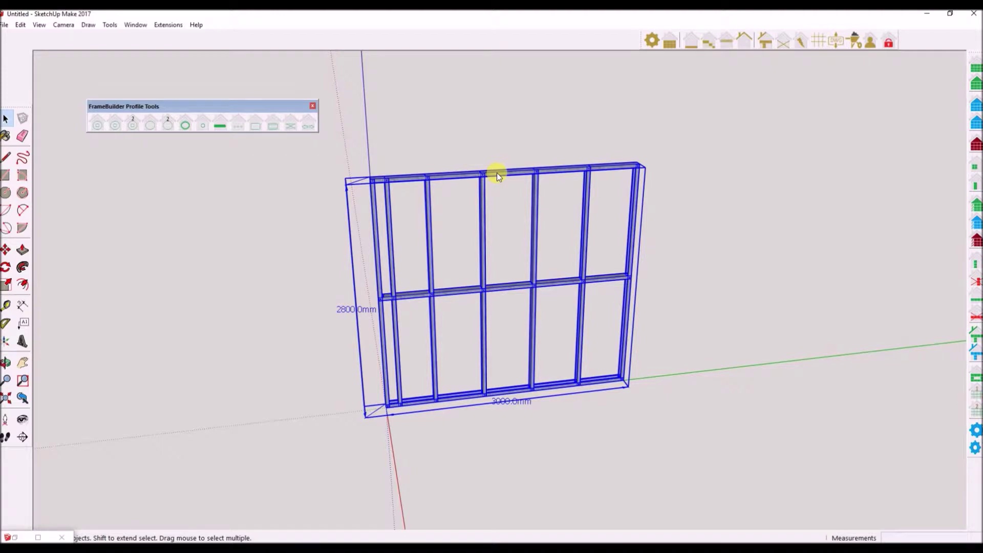
{"action": "left_click_drag", "start_coordinate": [294, 105], "coordinate": [566, 35]}
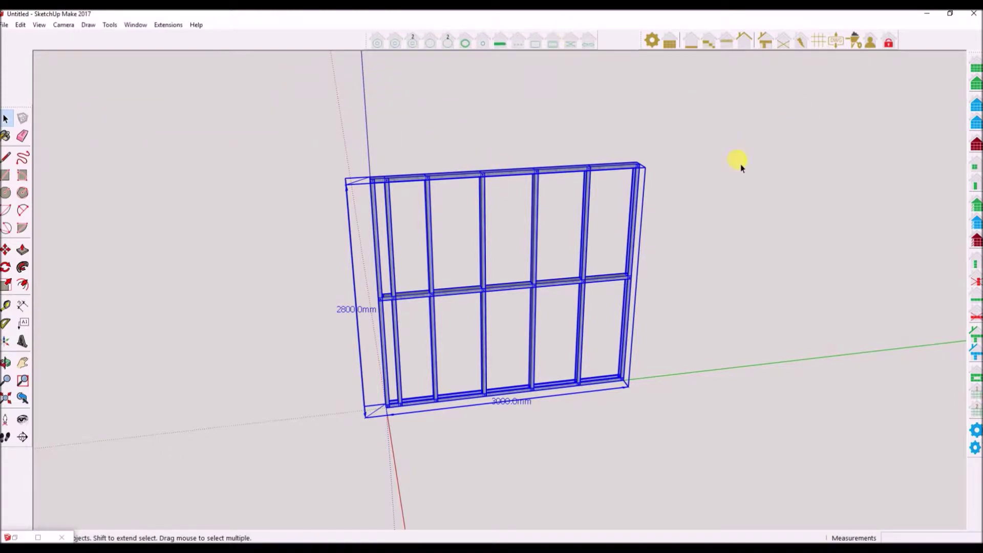
{"action": "mouse_move", "coordinate": [737, 197]}
{"action": "middle_mouse_down"}
{"action": "mouse_move", "coordinate": [538, 164]}
{"action": "mouse_move", "coordinate": [740, 184]}
{"action": "middle_mouse_up"}
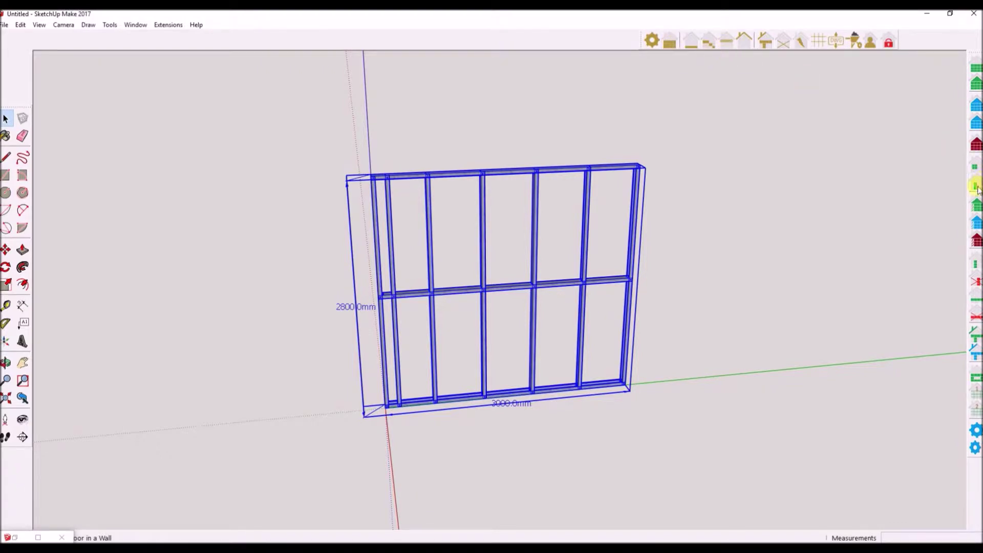
- Add a stud with Draw Offset right, flush against the third stud from the wall's origin end
{"action": "left_click", "coordinate": [974, 267]}
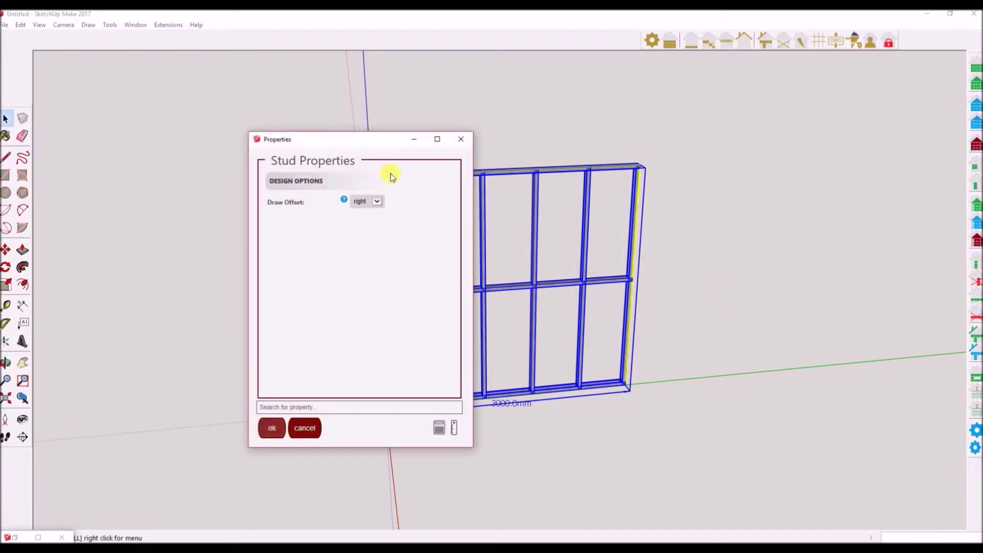
{"action": "left_click", "coordinate": [361, 195]}
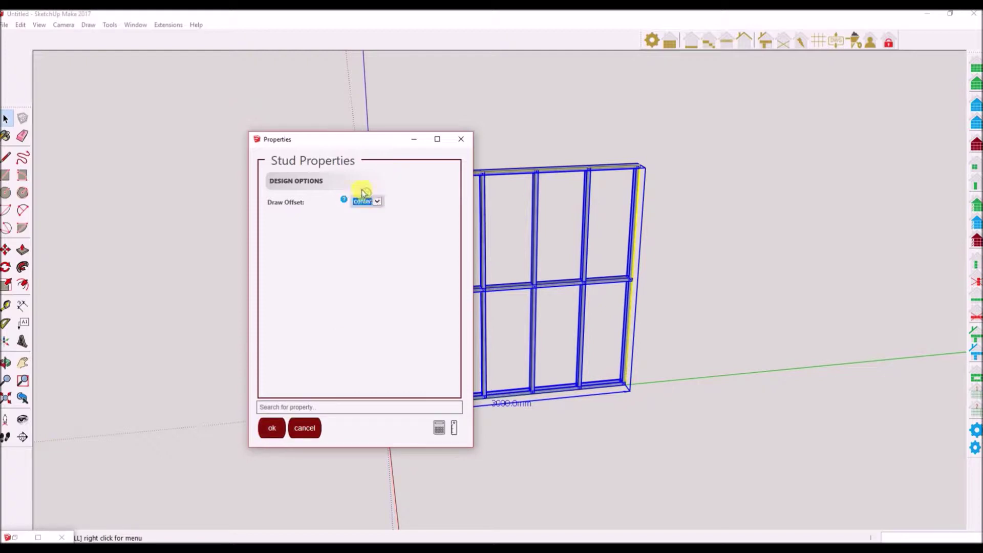
{"action": "left_click", "coordinate": [372, 202]}
{"action": "left_click", "coordinate": [360, 194]}
{"action": "left_click", "coordinate": [359, 203]}
{"action": "left_click", "coordinate": [360, 215]}
{"action": "left_click", "coordinate": [272, 428]}
{"action": "scroll", "coordinate": [448, 397], "scroll_direction": "up", "scroll_amount": 6}
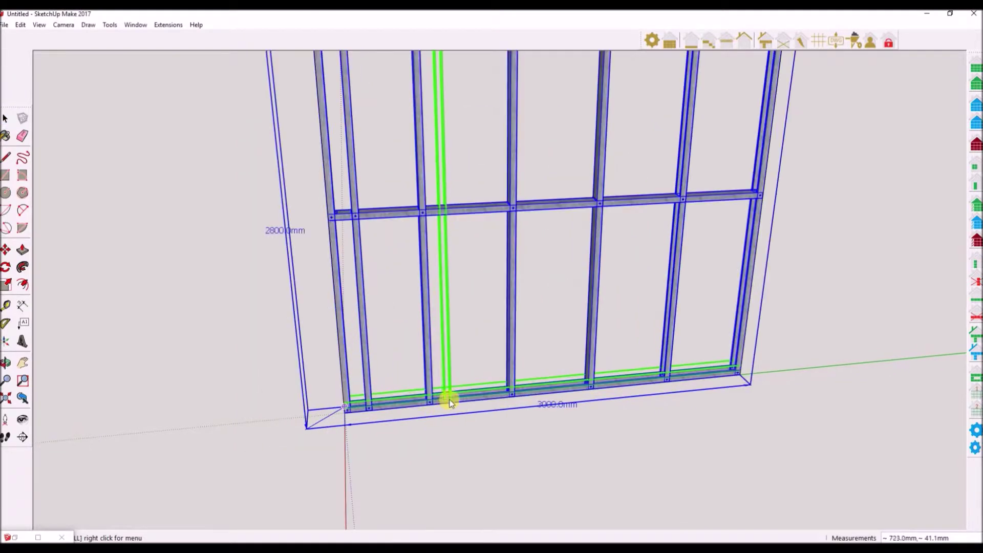
{"action": "scroll", "coordinate": [460, 396], "scroll_direction": "up", "scroll_amount": 3}
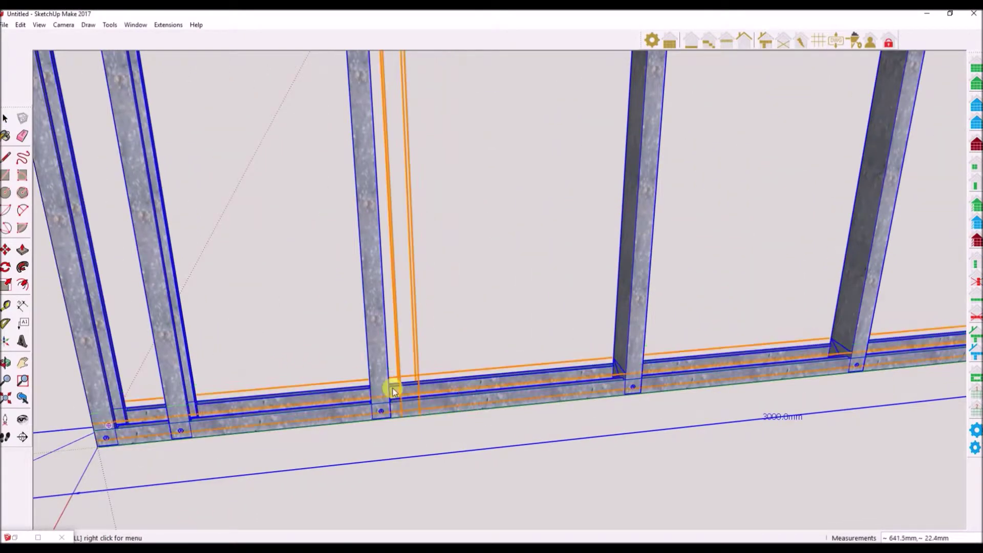
{"action": "scroll", "coordinate": [389, 407], "scroll_direction": "up", "scroll_amount": 4}
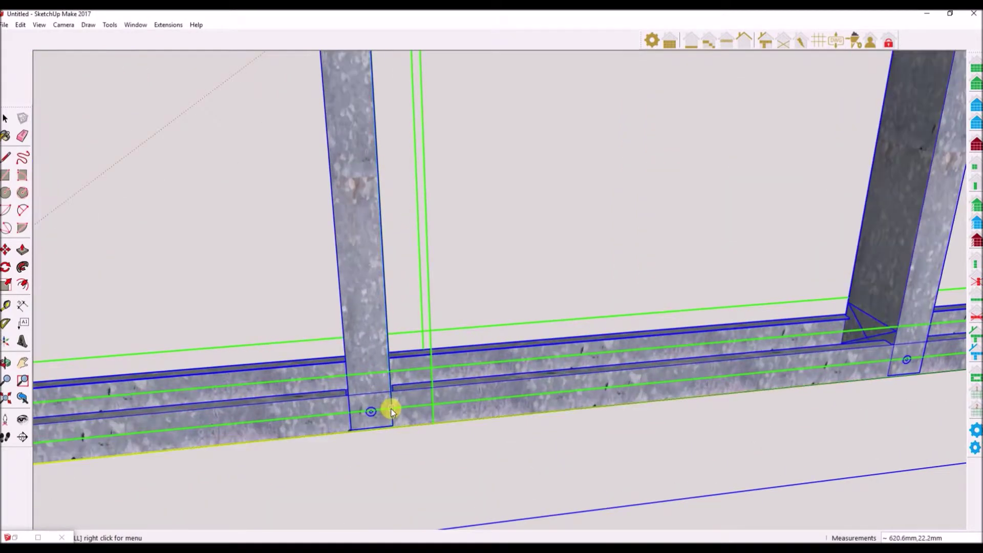
{"action": "left_click", "coordinate": [391, 376]}
- Add a right-offset stud about 869 mm along the bottom plate and a left-offset stud at the same point
{"action": "scroll", "coordinate": [398, 383], "scroll_direction": "down", "scroll_amount": 2}
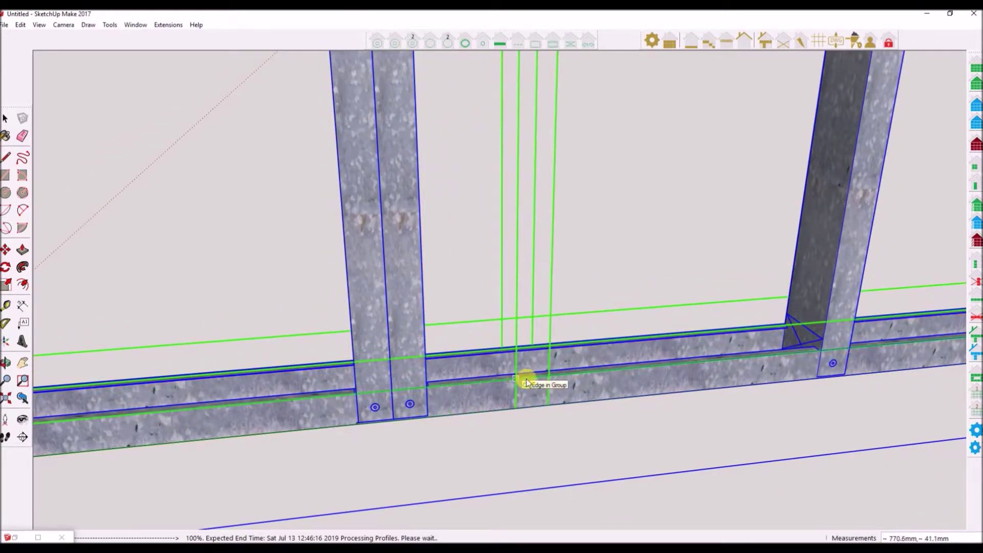
{"action": "left_click", "coordinate": [593, 373]}
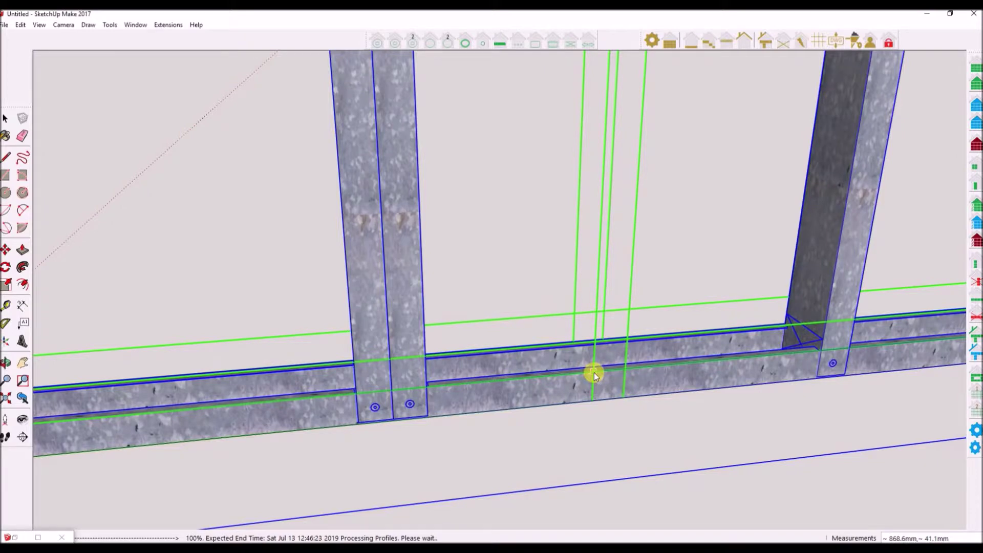
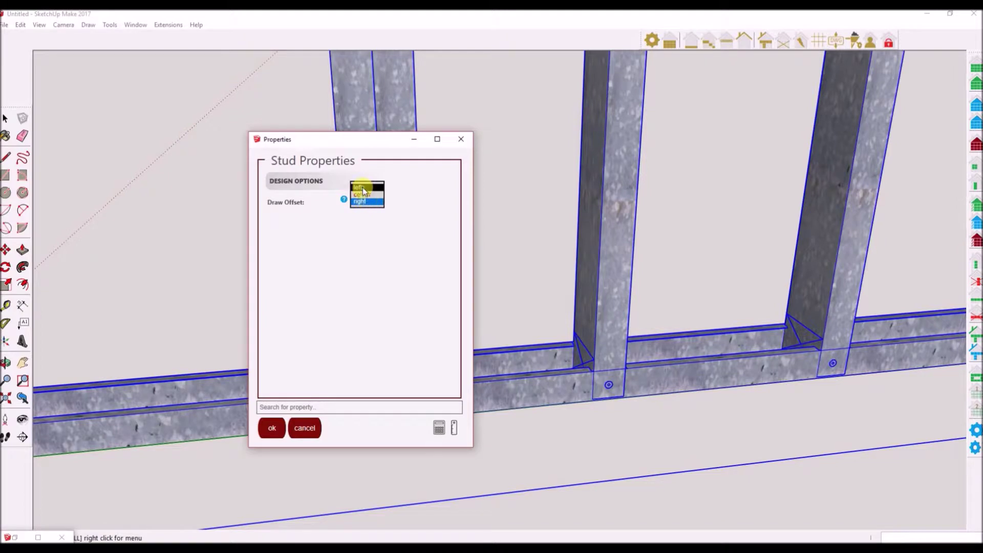
{"action": "left_click", "coordinate": [272, 427]}
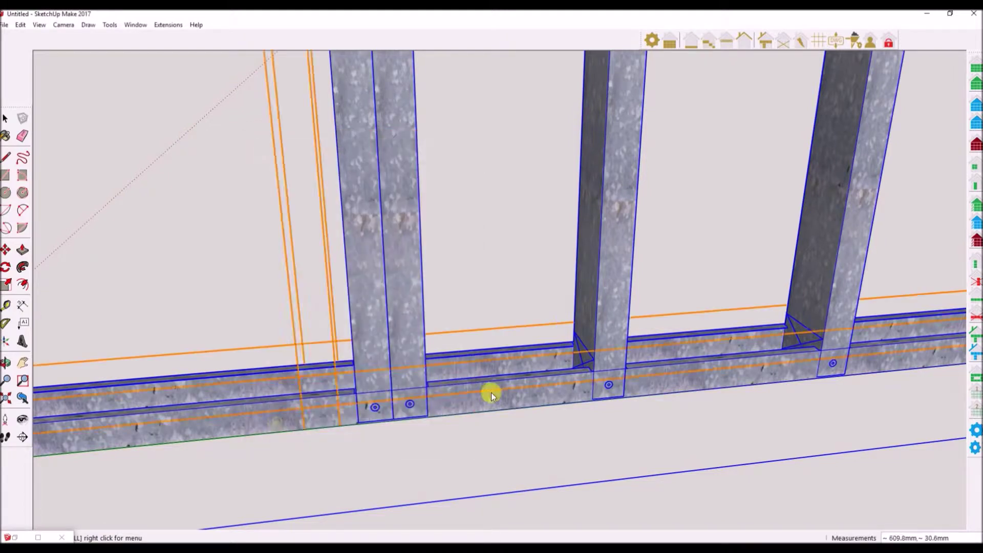
{"action": "left_click", "coordinate": [594, 358]}
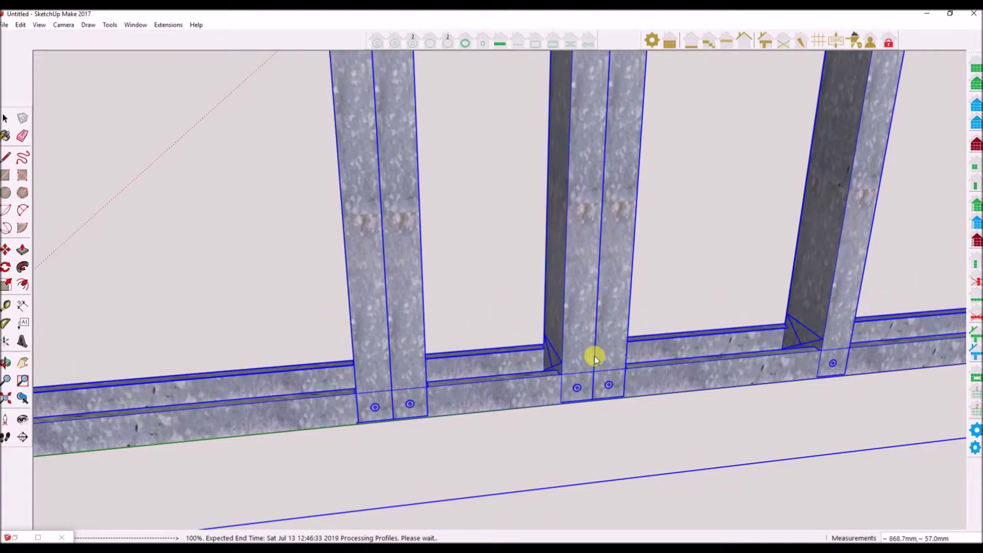
{"action": "scroll", "coordinate": [666, 377], "scroll_direction": "down", "scroll_amount": 3}
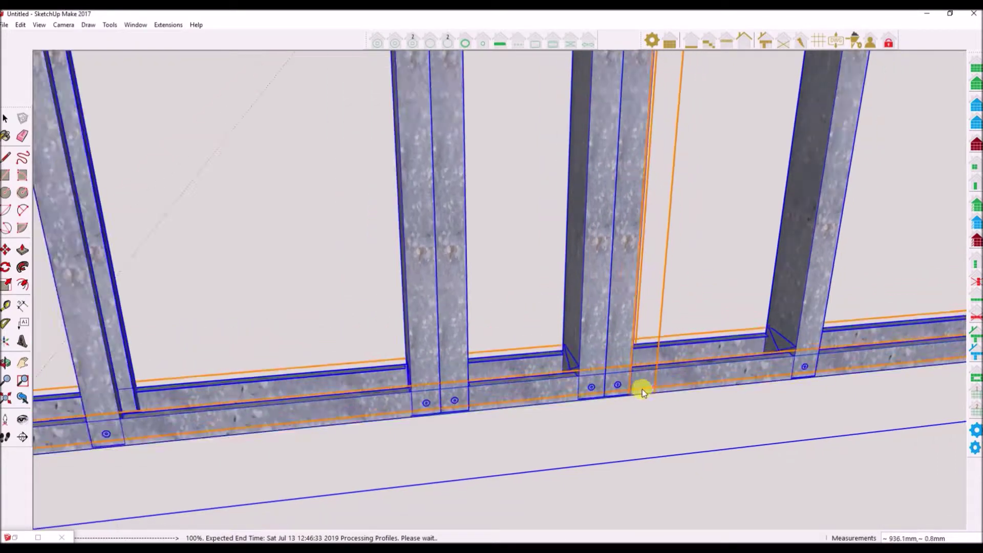
{"action": "scroll", "coordinate": [641, 382], "scroll_direction": "down", "scroll_amount": 5}
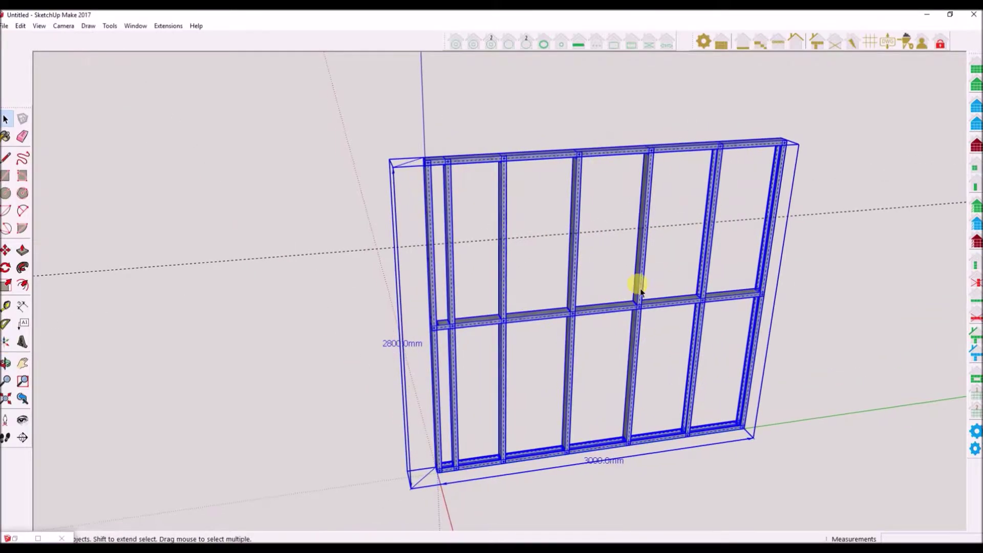
- Try adding a nog with Draw Offset right where the dashed guide line crosses the third stud, and undo it
{"action": "scroll", "coordinate": [640, 291], "scroll_direction": "down", "scroll_amount": 3}
{"action": "middle_click_drag", "start_coordinate": [575, 281], "coordinate": [752, 325]}
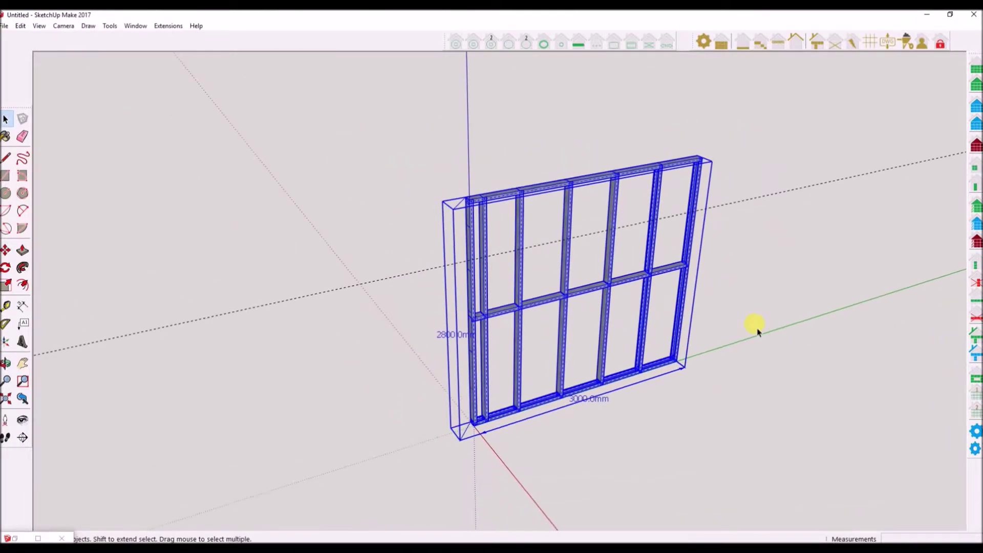
{"action": "left_click", "coordinate": [974, 304]}
{"action": "left_click", "coordinate": [460, 246]}
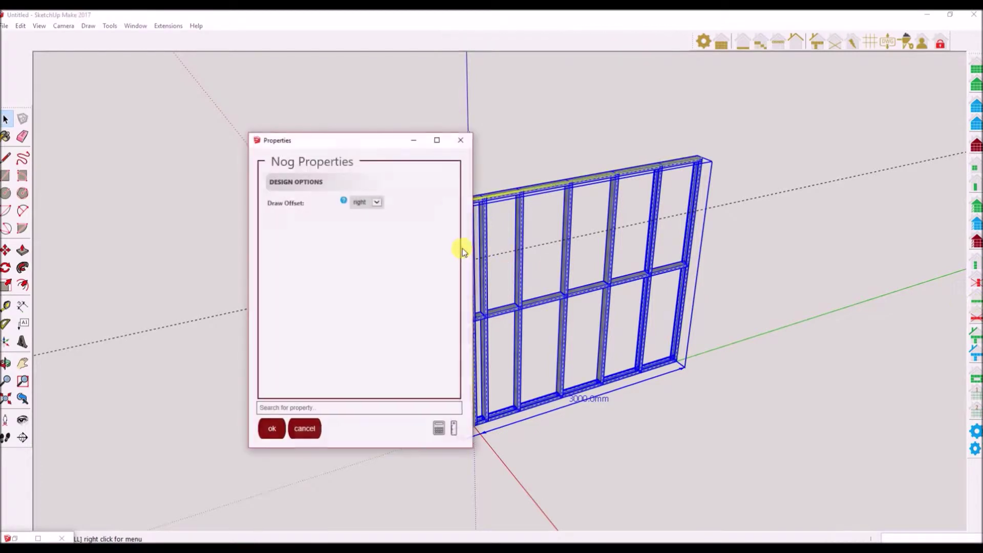
{"action": "left_click", "coordinate": [272, 431]}
{"action": "scroll", "coordinate": [533, 247], "scroll_direction": "up", "scroll_amount": 6}
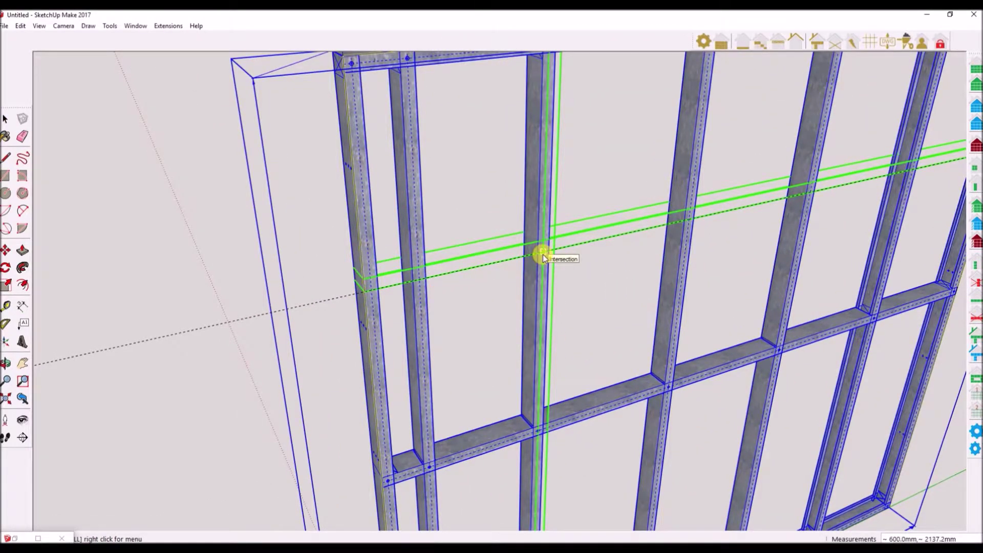
{"action": "left_click", "coordinate": [543, 254]}
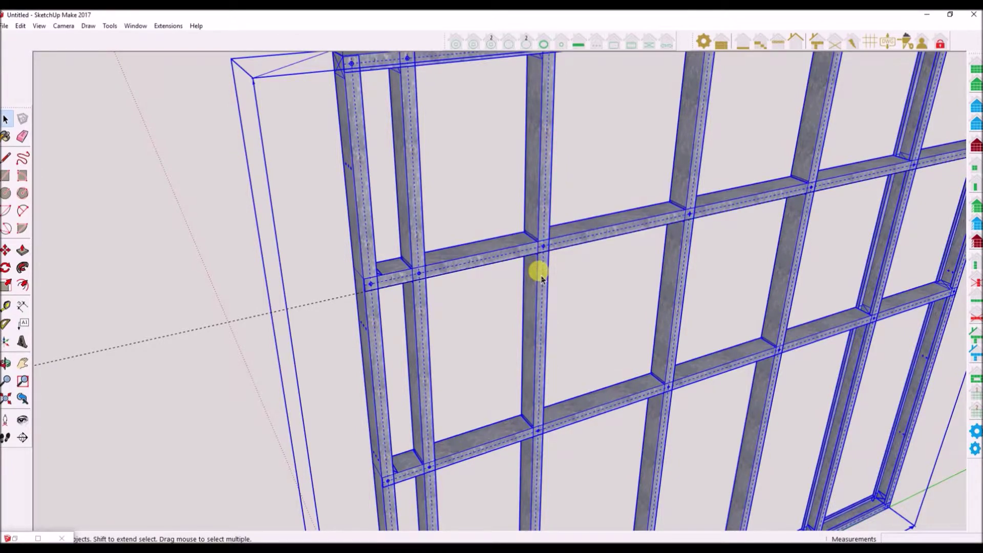
{"action": "key", "text": "ctrl+z"}
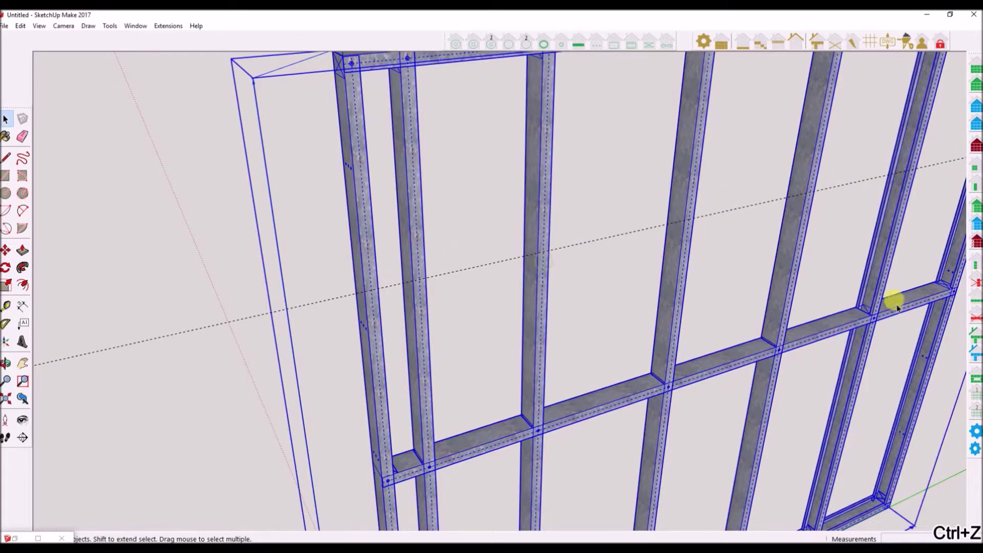
- Try adding a nog with Draw Offset left at the same guide line intersection, and undo it
{"action": "left_click", "coordinate": [975, 300]}
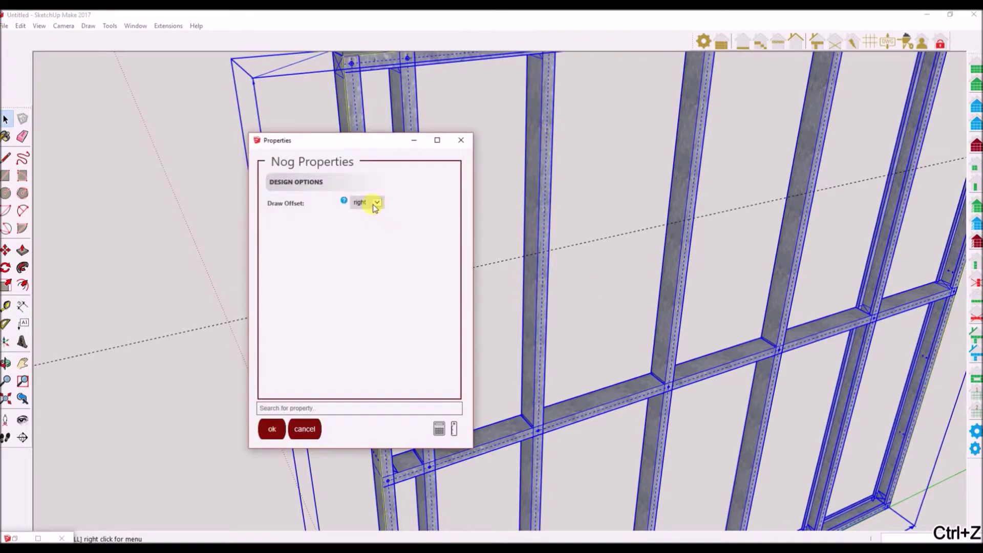
{"action": "left_click", "coordinate": [376, 202]}
{"action": "left_click", "coordinate": [362, 188]}
{"action": "left_click", "coordinate": [267, 428]}
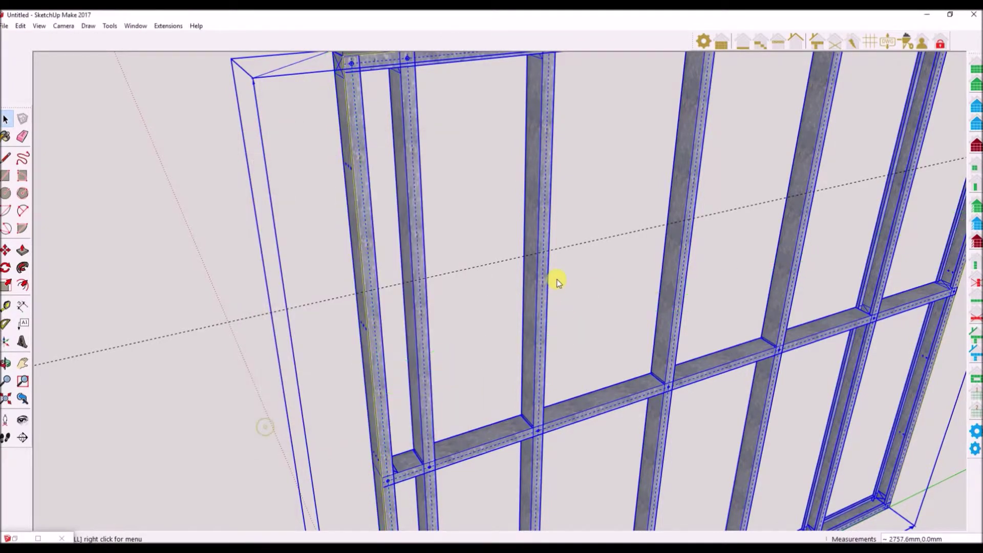
{"action": "left_click", "coordinate": [538, 254]}
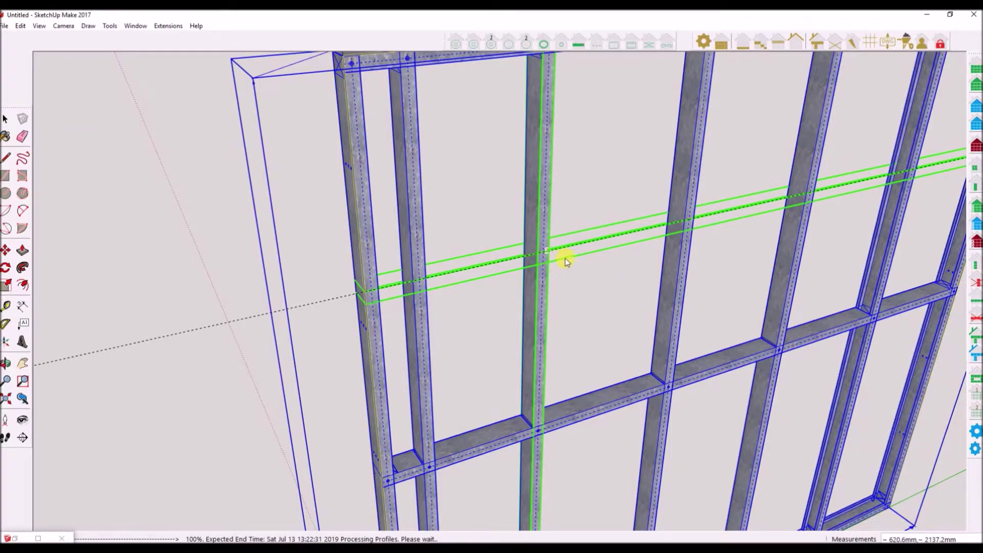
{"action": "key", "text": "ctrl+z"}
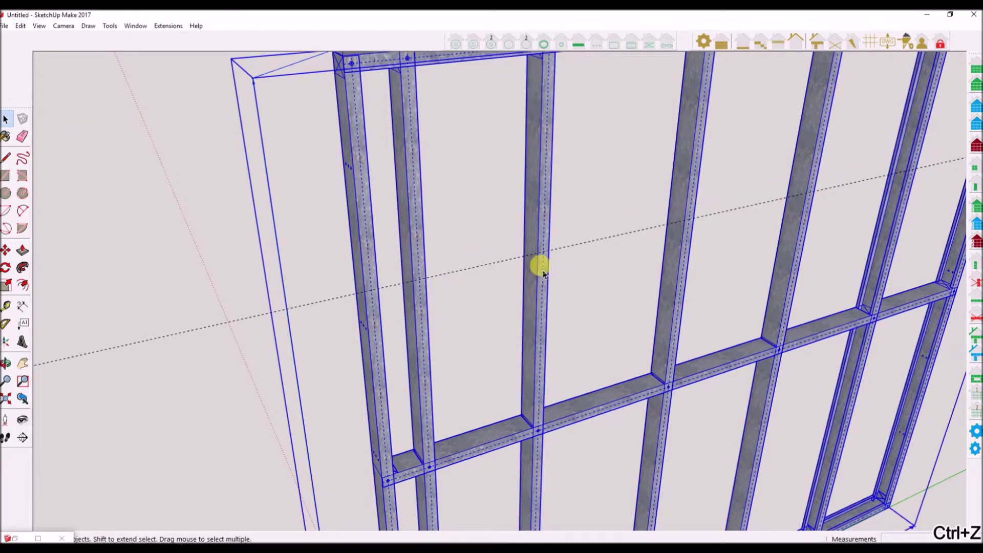
- Add a nog with Draw Offset center along the dashed guide line above the existing nog
{"action": "left_click", "coordinate": [976, 299]}
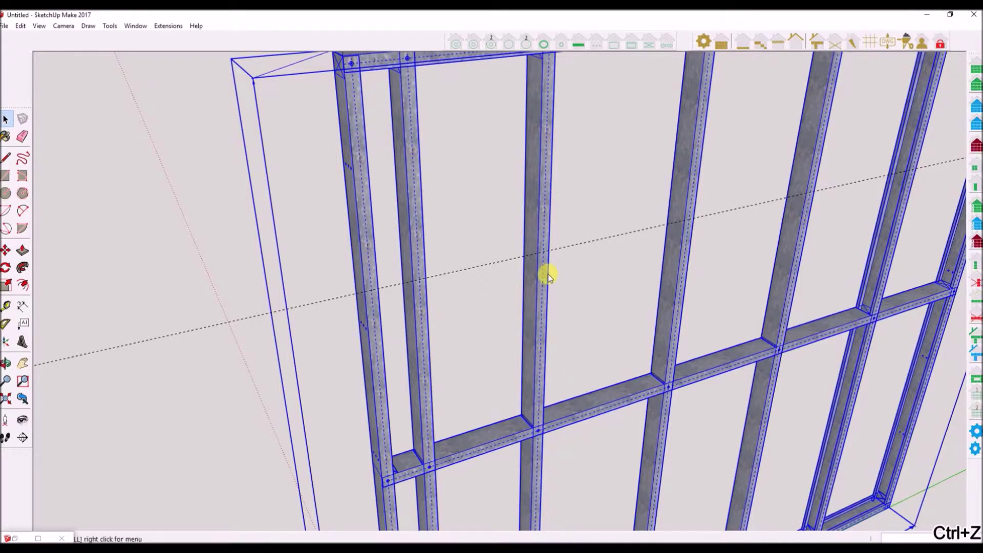
{"action": "left_click", "coordinate": [365, 203]}
{"action": "left_click", "coordinate": [360, 196]}
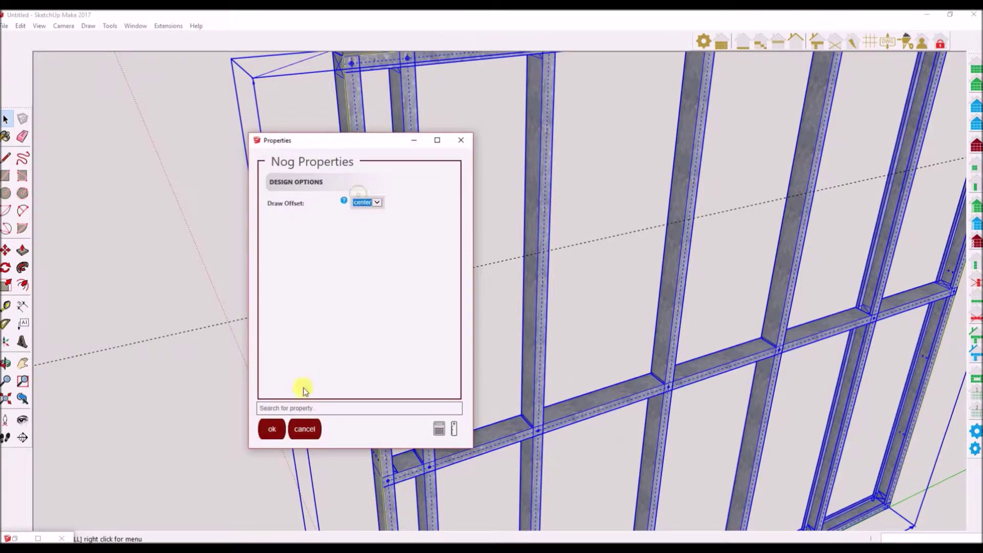
{"action": "left_click", "coordinate": [271, 429]}
{"action": "left_click", "coordinate": [544, 252]}
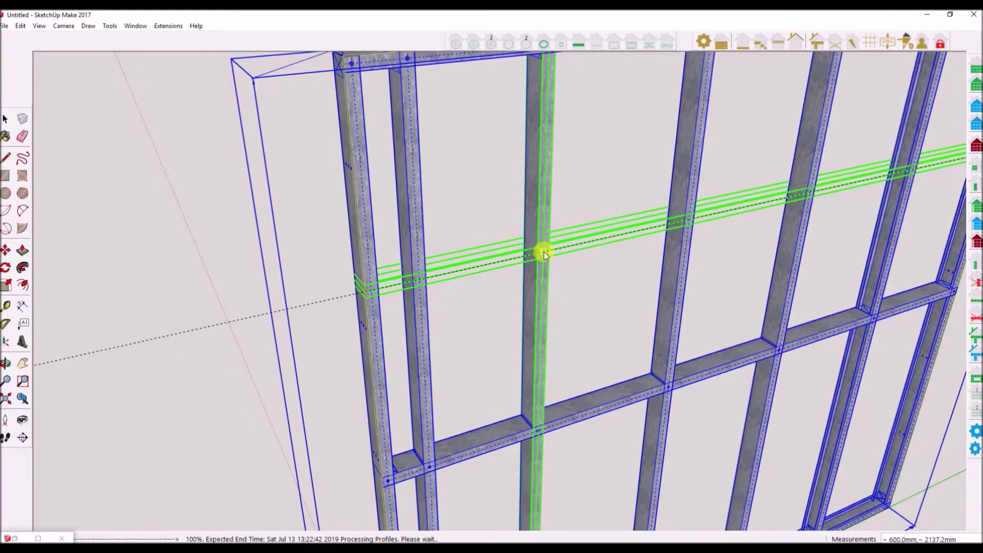
- Display the FrameBuilder Door Tools toolbar and float it above the wall
{"action": "scroll", "coordinate": [543, 252], "scroll_direction": "down", "scroll_amount": 6}
{"action": "middle_click_drag", "start_coordinate": [538, 247], "coordinate": [630, 211]}
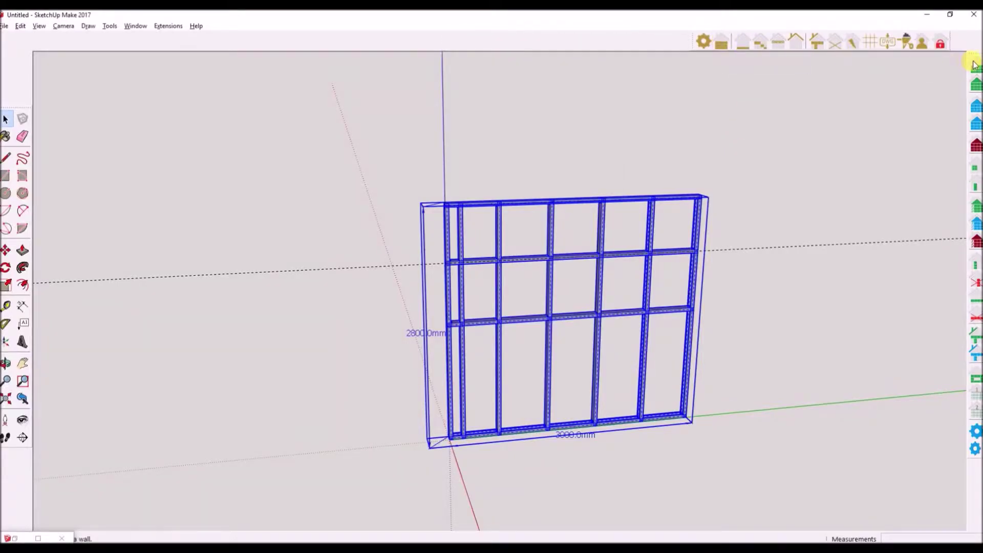
{"action": "left_click", "coordinate": [975, 186]}
{"action": "left_click_drag", "start_coordinate": [704, 89], "coordinate": [389, 96]}
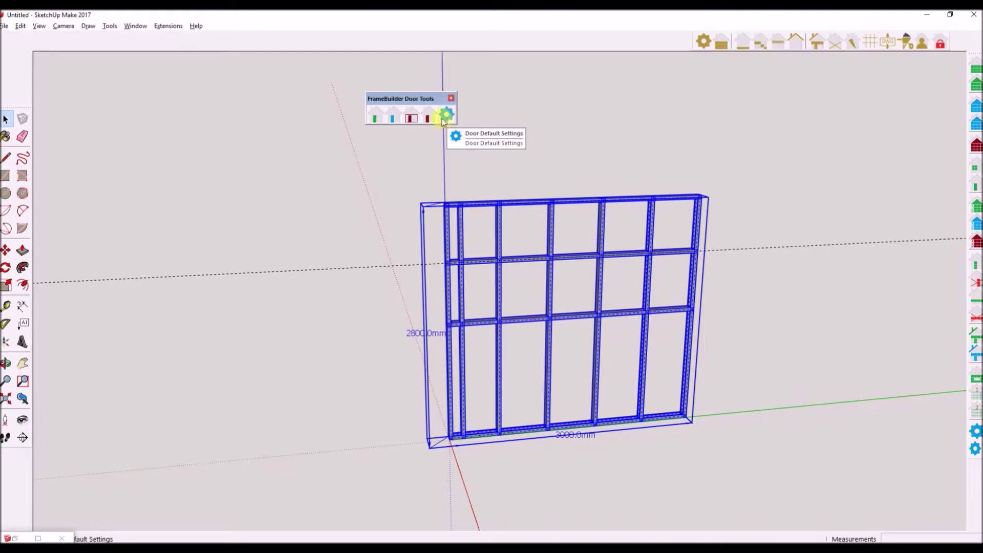
- Examine the design options, door options and clearances in the properties of the door drawing tool
{"action": "left_click", "coordinate": [376, 118]}
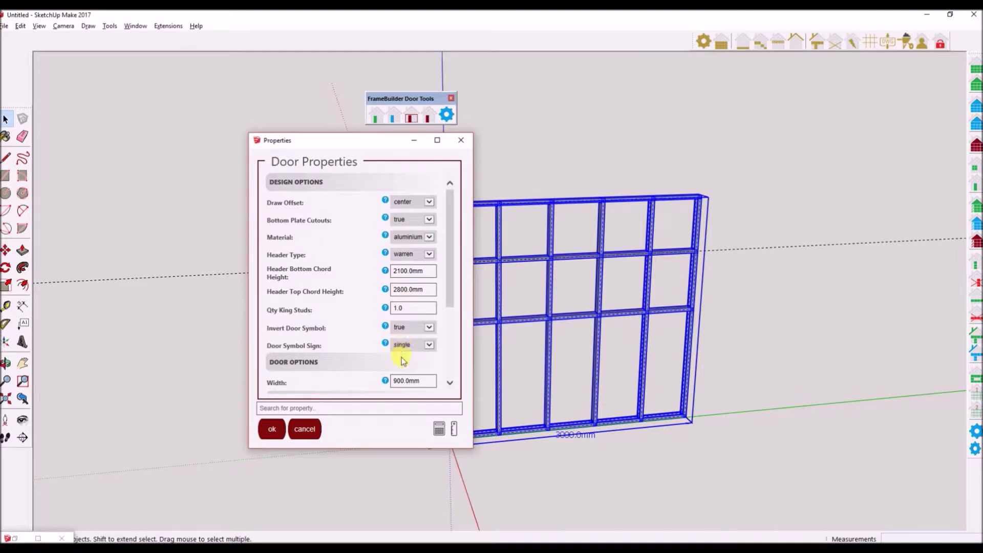
{"action": "scroll", "coordinate": [401, 345], "scroll_direction": "down", "scroll_amount": 3}
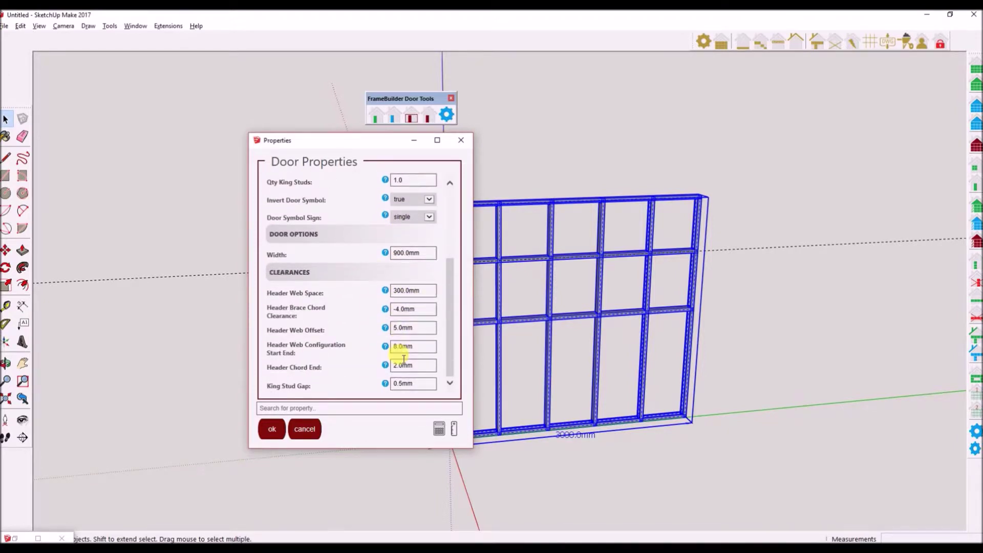
{"action": "scroll", "coordinate": [403, 359], "scroll_direction": "up", "scroll_amount": 3}
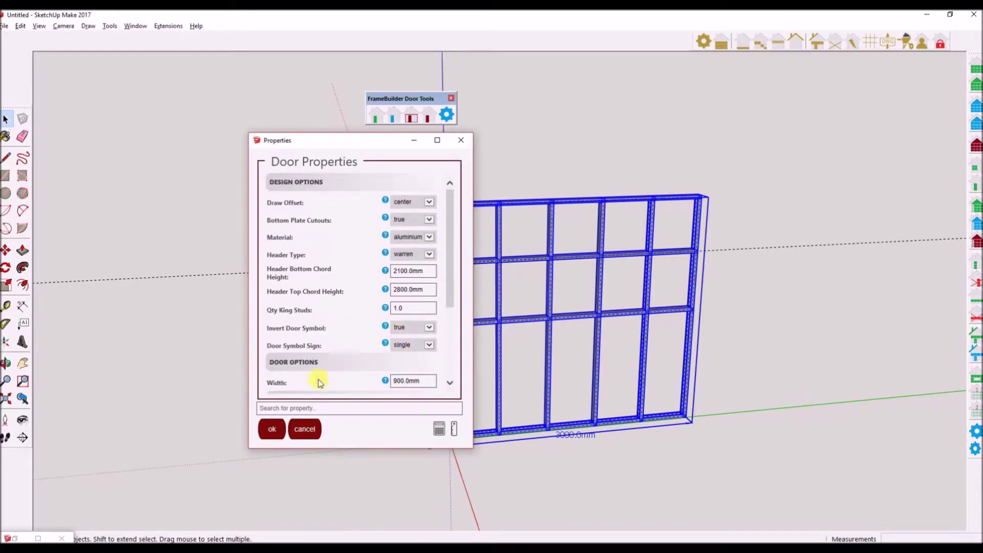
{"action": "triple_click", "coordinate": [310, 184]}
{"action": "left_click", "coordinate": [318, 202]}
{"action": "scroll", "coordinate": [318, 205], "scroll_direction": "down", "scroll_amount": 3}
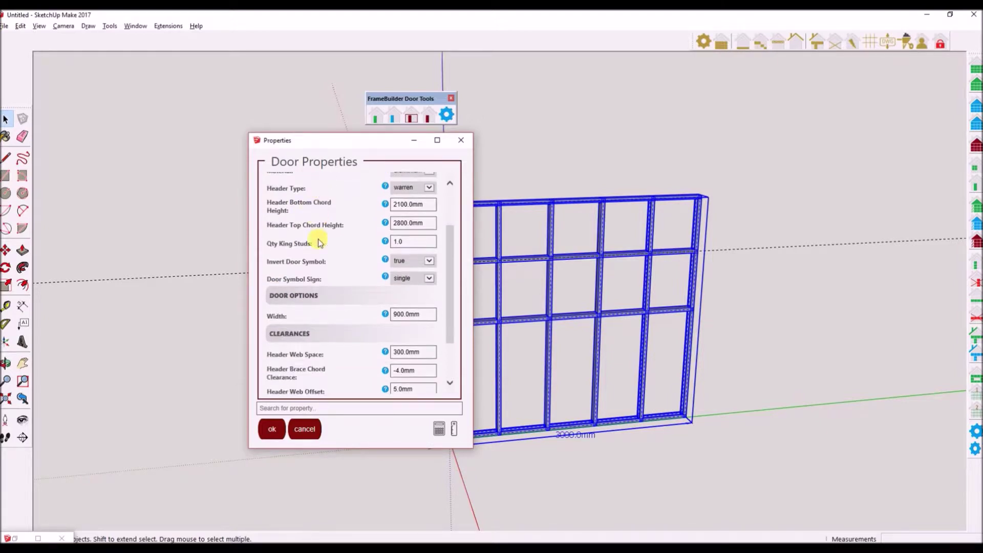
{"action": "triple_click", "coordinate": [319, 293]}
{"action": "left_click_drag", "start_coordinate": [324, 342], "coordinate": [297, 336]}
{"action": "scroll", "coordinate": [315, 334], "scroll_direction": "up", "scroll_amount": 3}
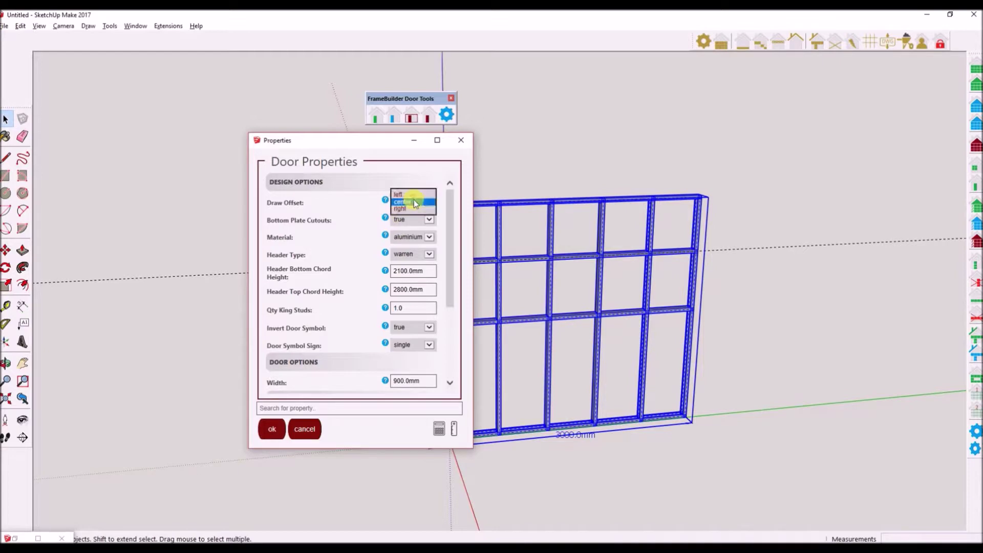
- Try placing a door with Draw Offset center at 1500 mm along the wall's bottom plate
{"action": "left_click", "coordinate": [402, 194]}
{"action": "left_click", "coordinate": [404, 200]}
{"action": "left_click", "coordinate": [401, 215]}
{"action": "left_click", "coordinate": [404, 203]}
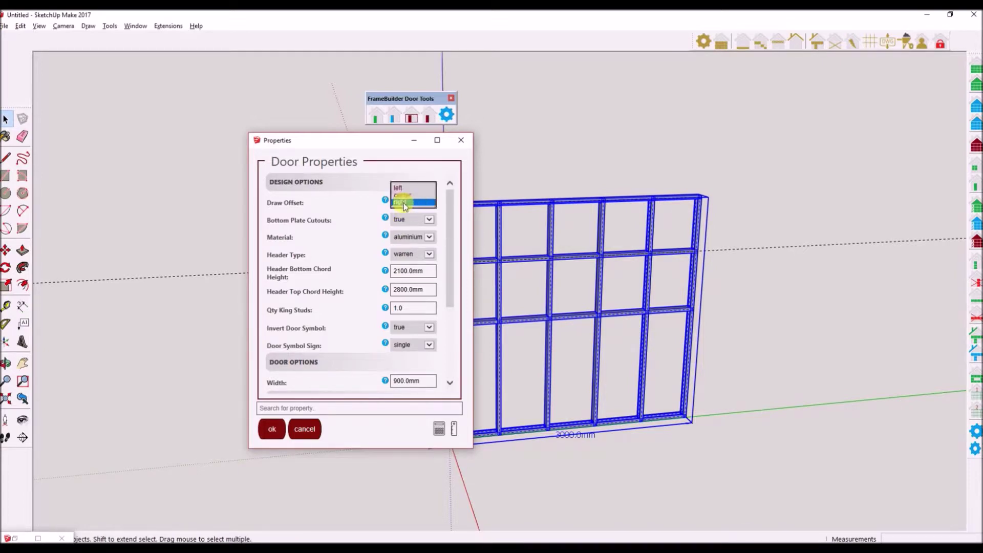
{"action": "left_click", "coordinate": [402, 195]}
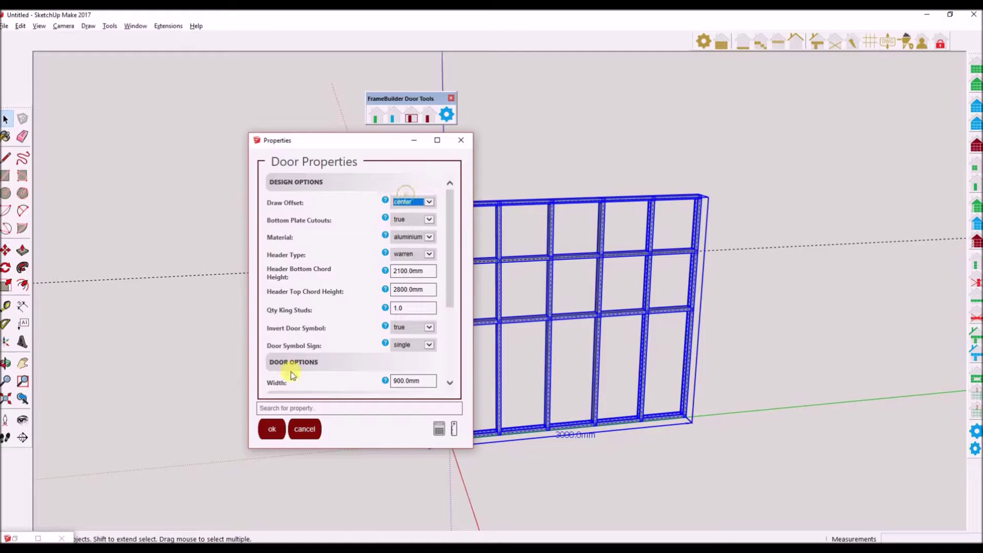
{"action": "left_click", "coordinate": [272, 430]}
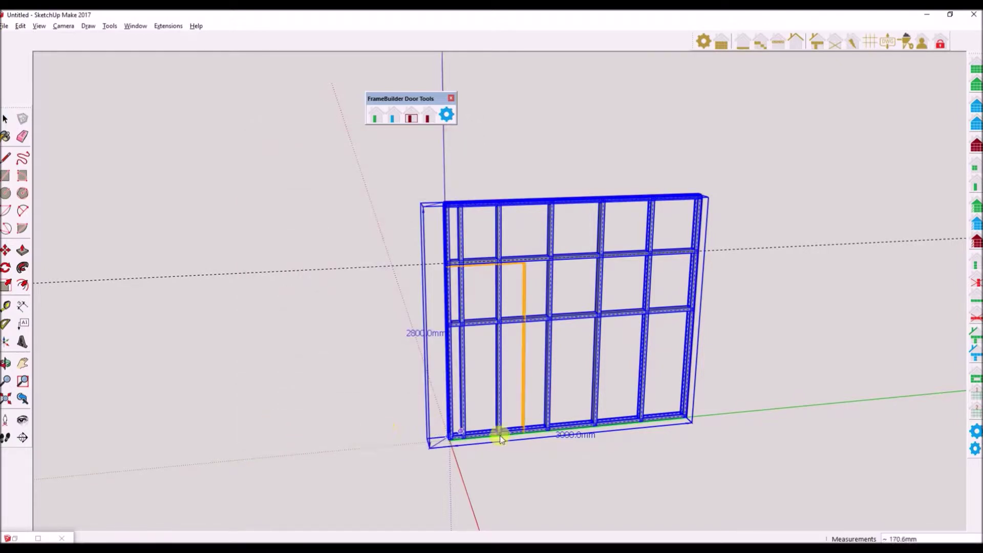
{"action": "scroll", "coordinate": [548, 435], "scroll_direction": "up", "scroll_amount": 4}
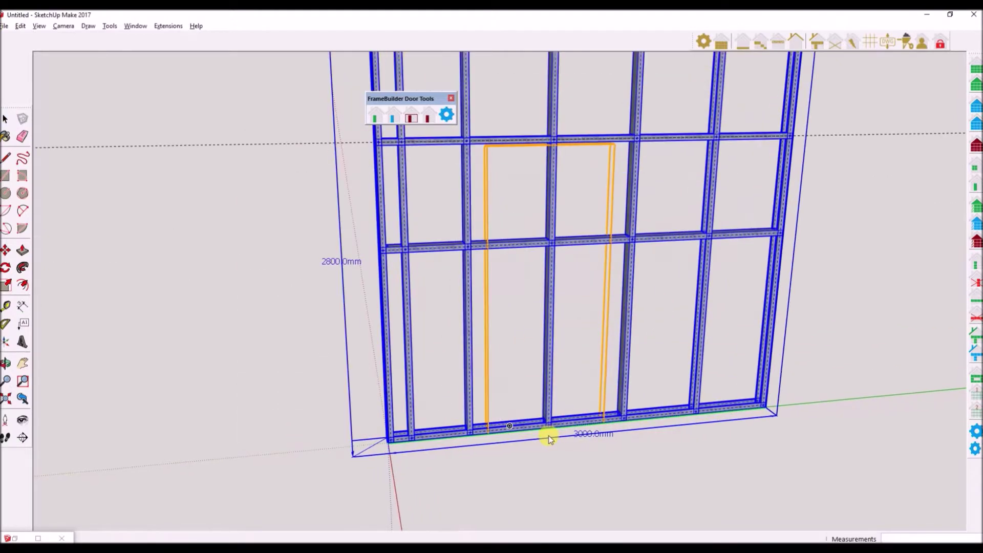
{"action": "left_click", "coordinate": [582, 420]}
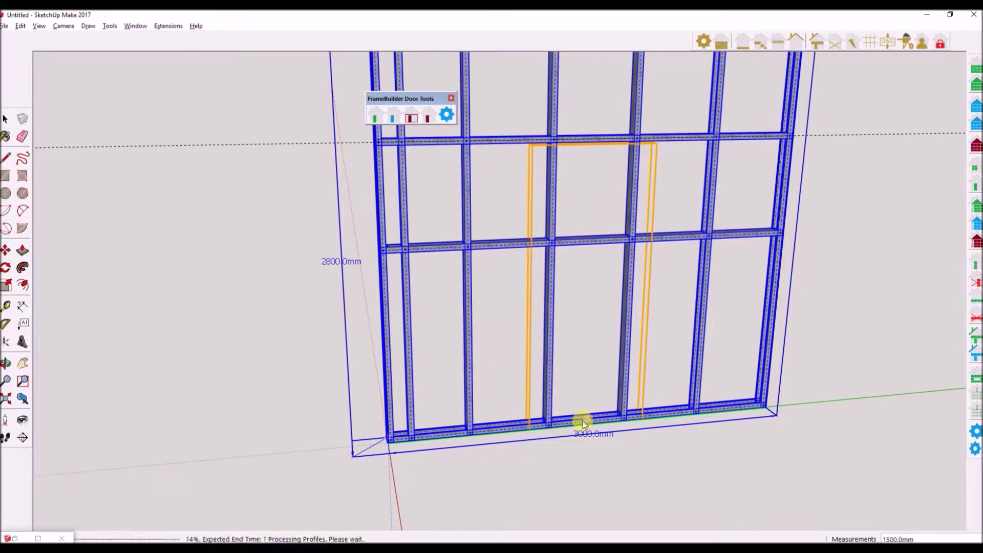
- Set the door's Draw Offset to center and insert the 900 mm wide door at the midpoint of the wall's bottom plate
{"action": "left_click", "coordinate": [407, 201]}
{"action": "left_click", "coordinate": [402, 201]}
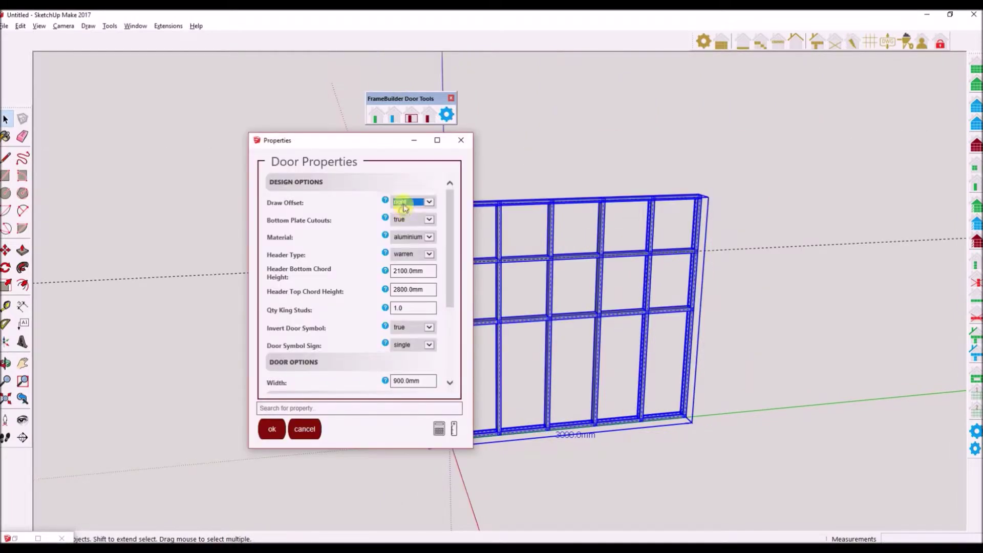
{"action": "left_click", "coordinate": [412, 202]}
{"action": "left_click", "coordinate": [402, 201]}
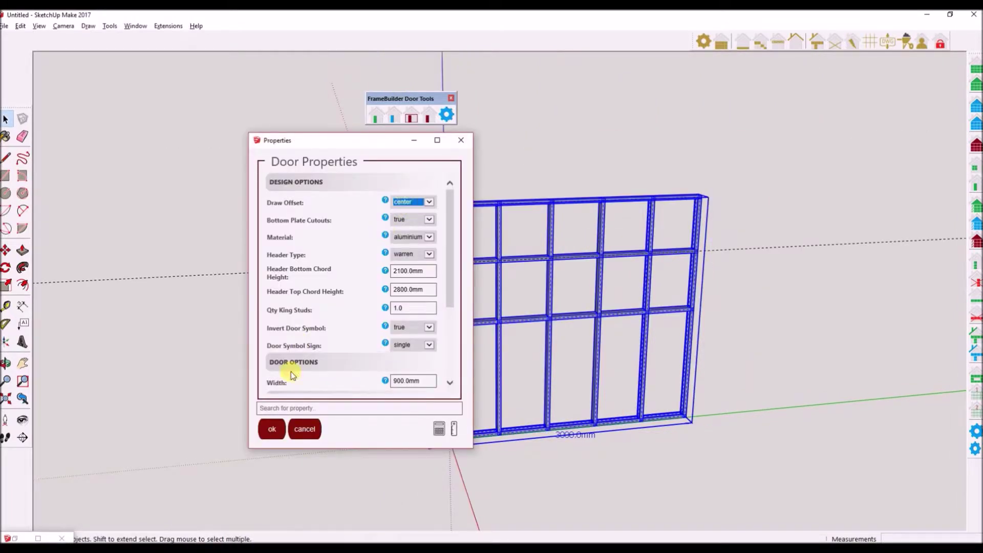
{"action": "left_click", "coordinate": [271, 430]}
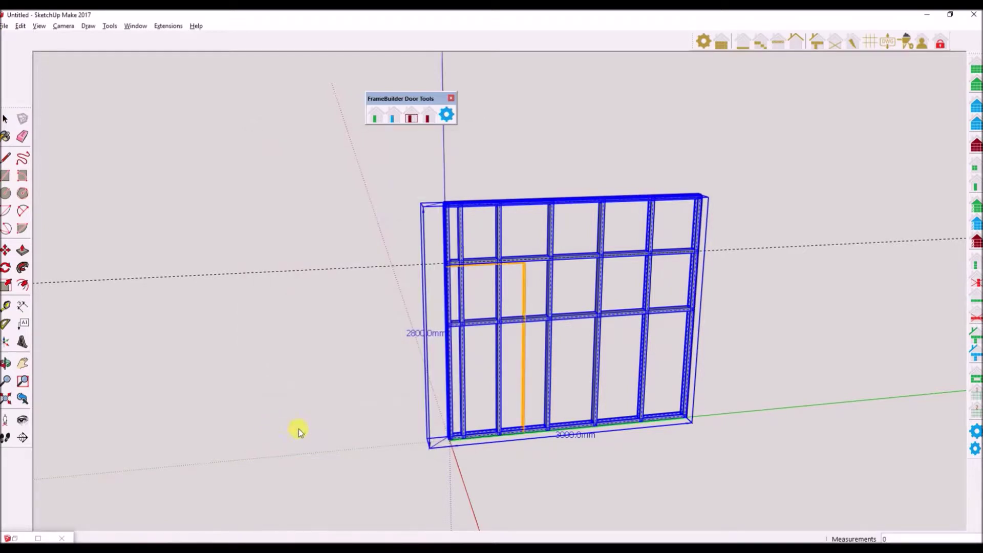
{"action": "scroll", "coordinate": [549, 435], "scroll_direction": "up", "scroll_amount": 3}
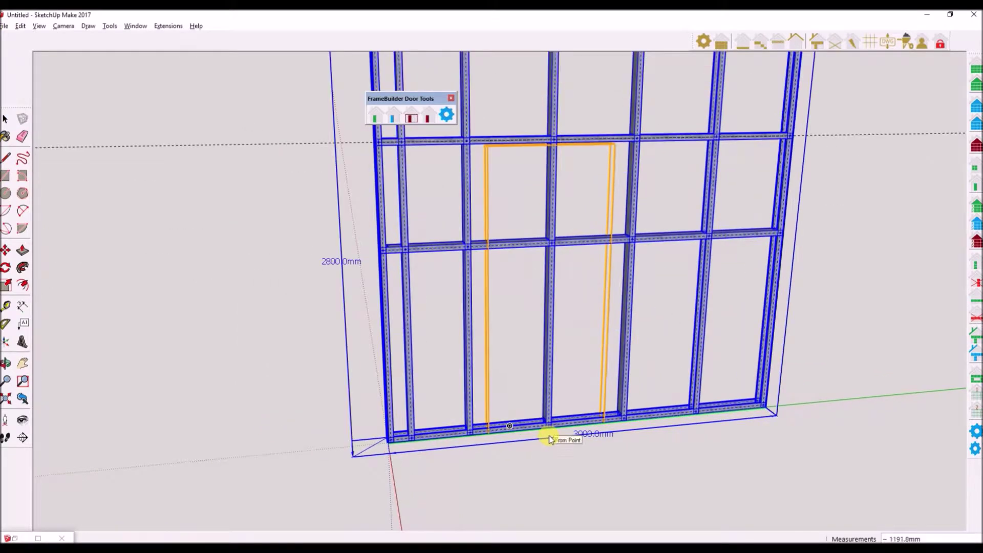
{"action": "left_click", "coordinate": [583, 420]}
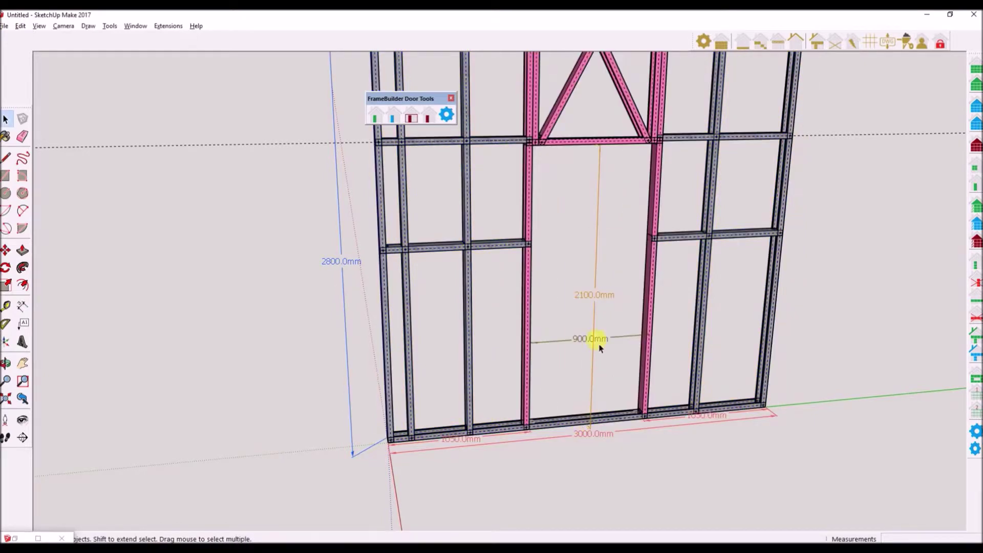
{"action": "scroll", "coordinate": [588, 399], "scroll_direction": "down", "scroll_amount": 5}
{"action": "middle_click_drag", "start_coordinate": [584, 401], "coordinate": [636, 333]}
{"action": "middle_click_drag", "start_coordinate": [574, 378], "coordinate": [522, 364]}
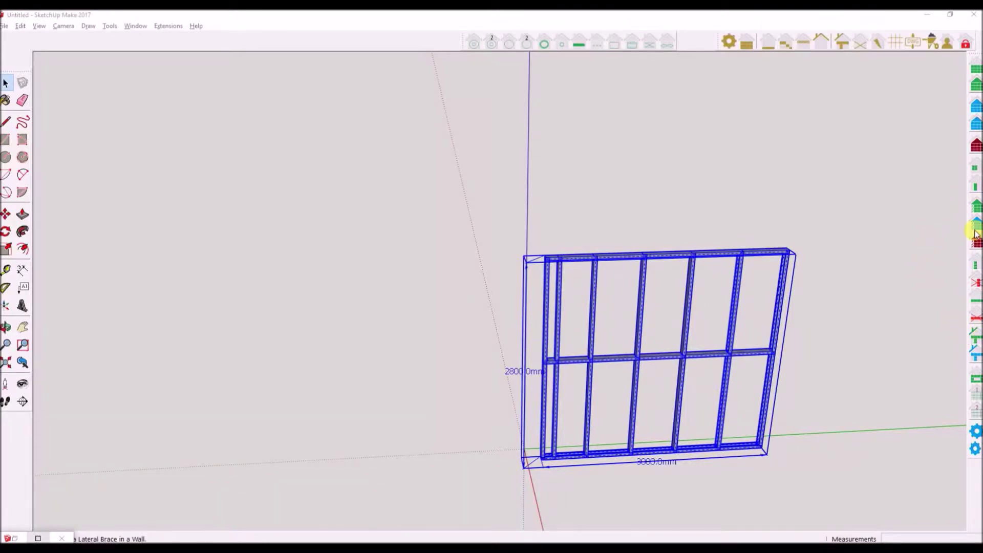
- Examine the lateral bracing, mitre end tool, maximum number of braces and clearances in the properties of the internal brace tool
{"action": "left_click", "coordinate": [976, 211]}
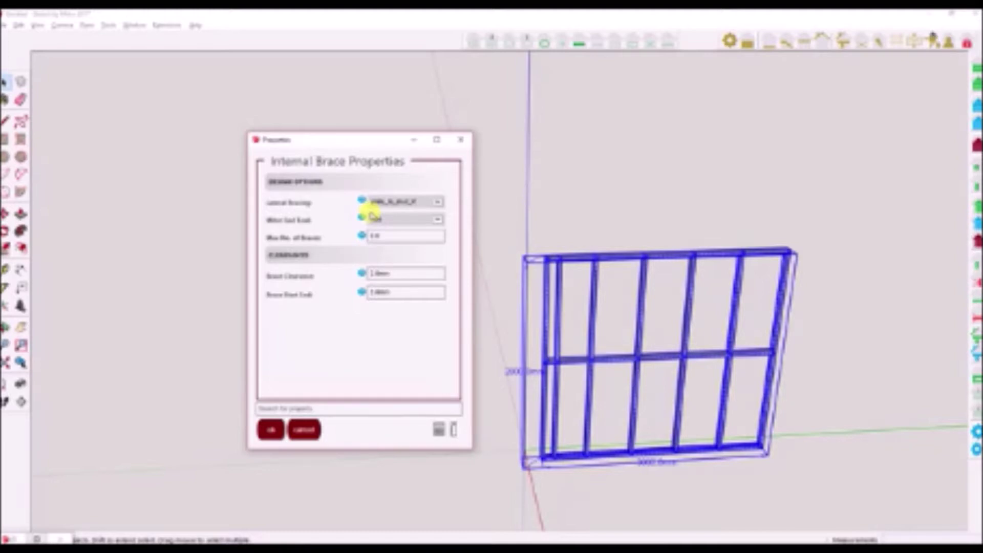
{"action": "left_click_drag", "start_coordinate": [267, 202], "coordinate": [355, 202]}
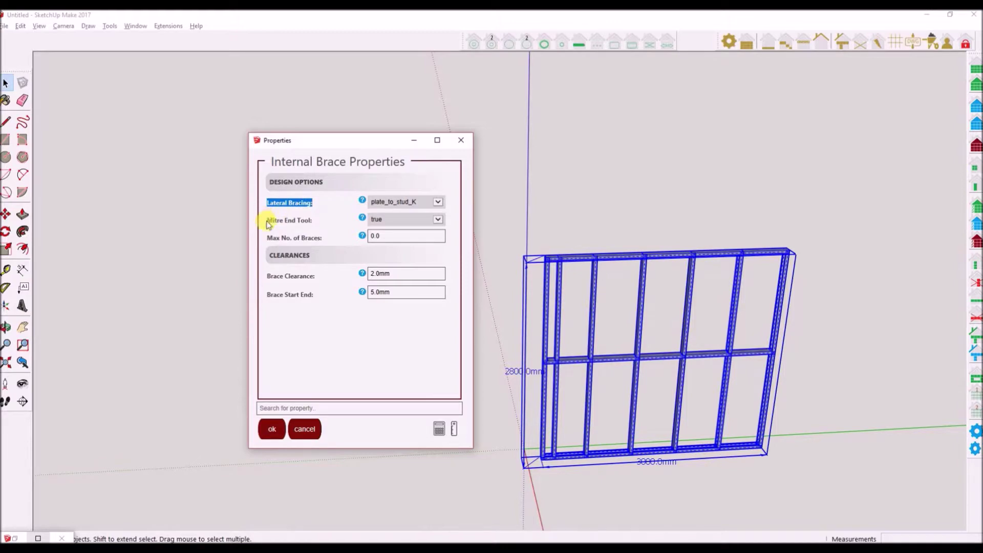
{"action": "left_click_drag", "start_coordinate": [265, 221], "coordinate": [326, 227]}
{"action": "left_click_drag", "start_coordinate": [265, 237], "coordinate": [323, 239]}
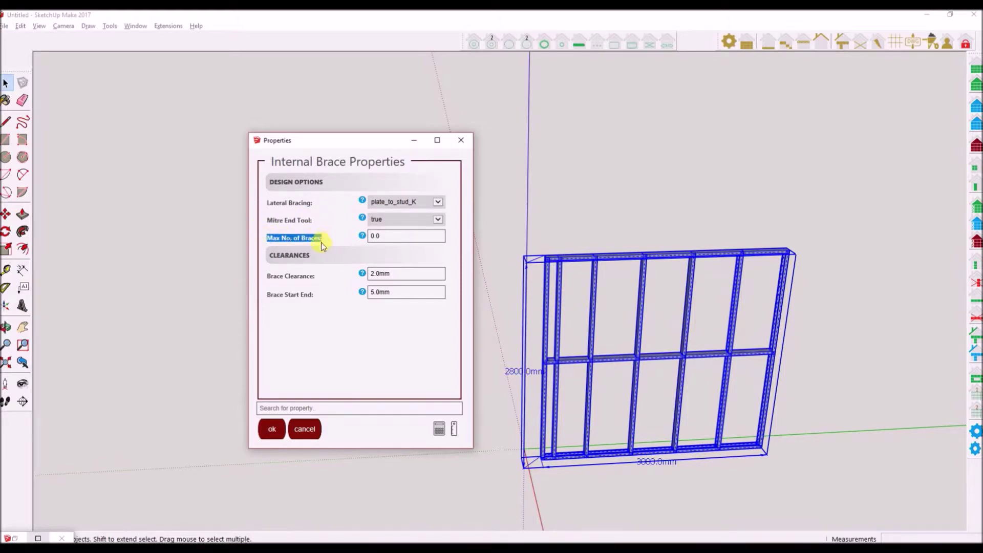
{"action": "left_click_drag", "start_coordinate": [266, 275], "coordinate": [331, 273]}
{"action": "left_click_drag", "start_coordinate": [266, 294], "coordinate": [397, 293]}
{"action": "left_click", "coordinate": [398, 292]}
{"action": "left_click", "coordinate": [397, 273]}
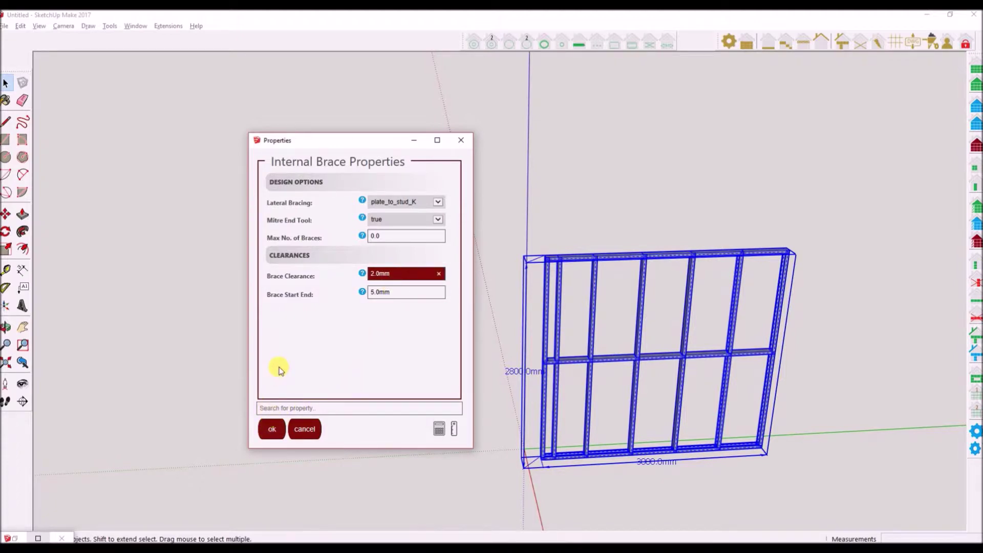
- Insert a plate_to_stud_K brace between the wall's third and fourth studs, about 733 mm along the bottom plate
{"action": "left_click", "coordinate": [271, 429]}
{"action": "scroll", "coordinate": [588, 465], "scroll_direction": "up", "scroll_amount": 2}
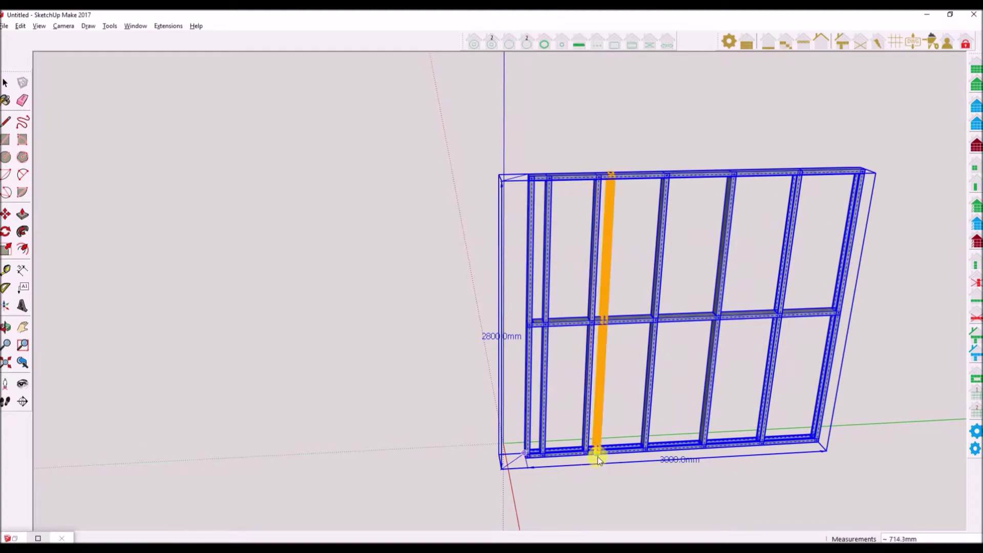
{"action": "left_click", "coordinate": [600, 454]}
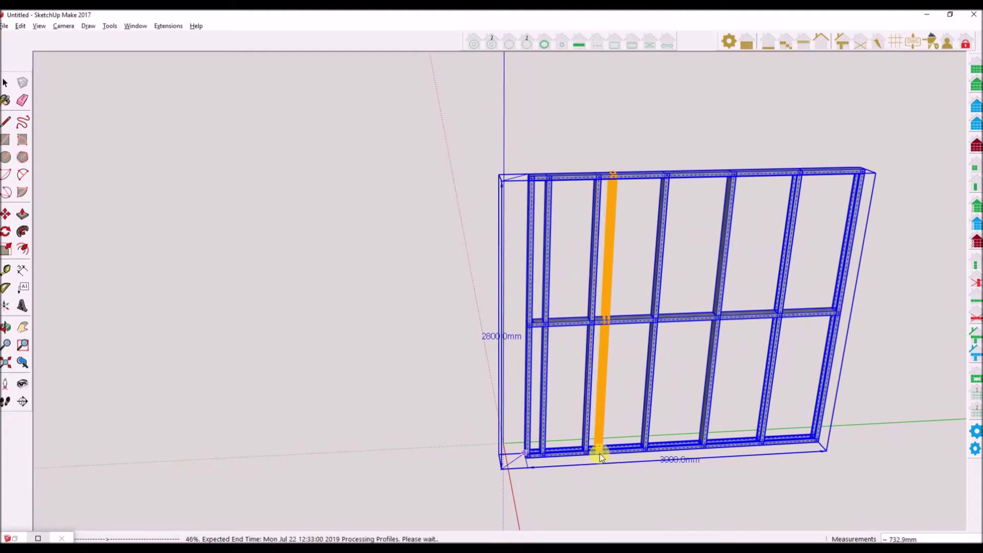
{"action": "middle_click_drag", "start_coordinate": [582, 373], "coordinate": [588, 352]}
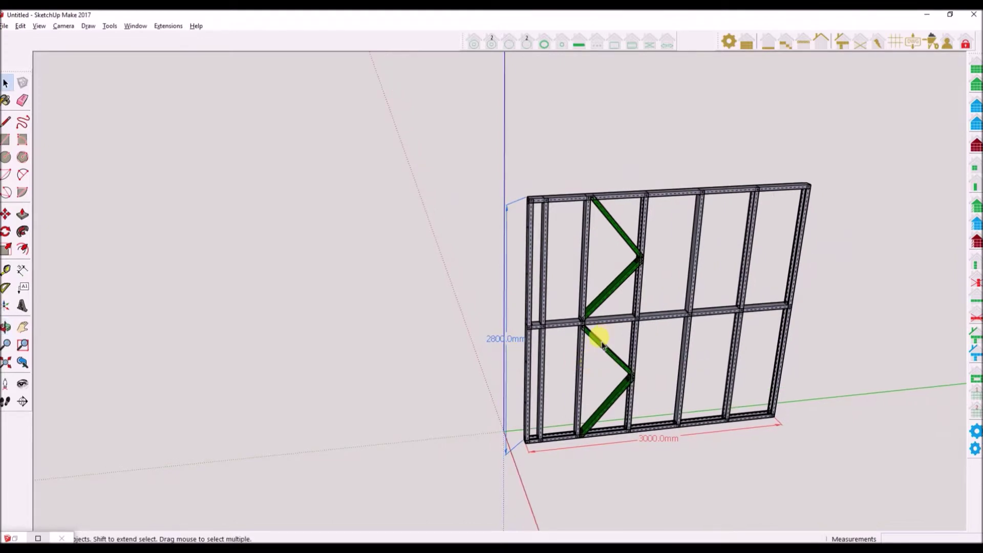
- Add a second plate_to_stud_K brace between the wall's fifth and sixth studs, about 2241 mm along the bottom plate
{"action": "left_click", "coordinate": [602, 346]}
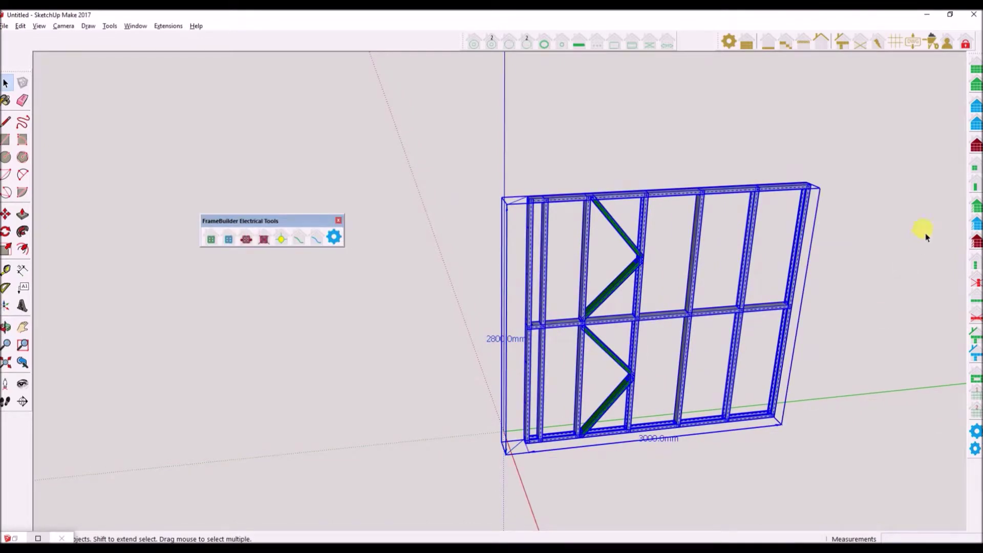
{"action": "left_click", "coordinate": [975, 207]}
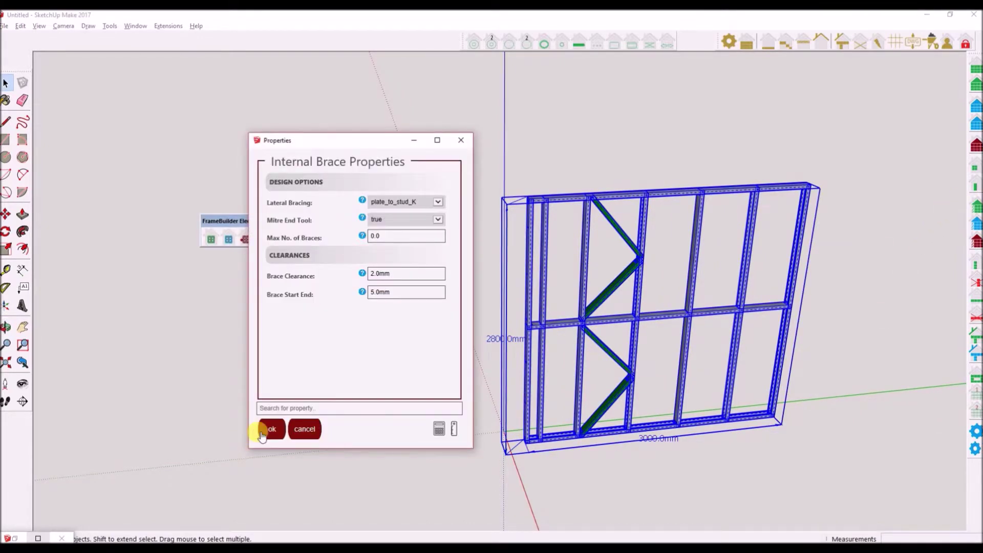
{"action": "left_click", "coordinate": [263, 430]}
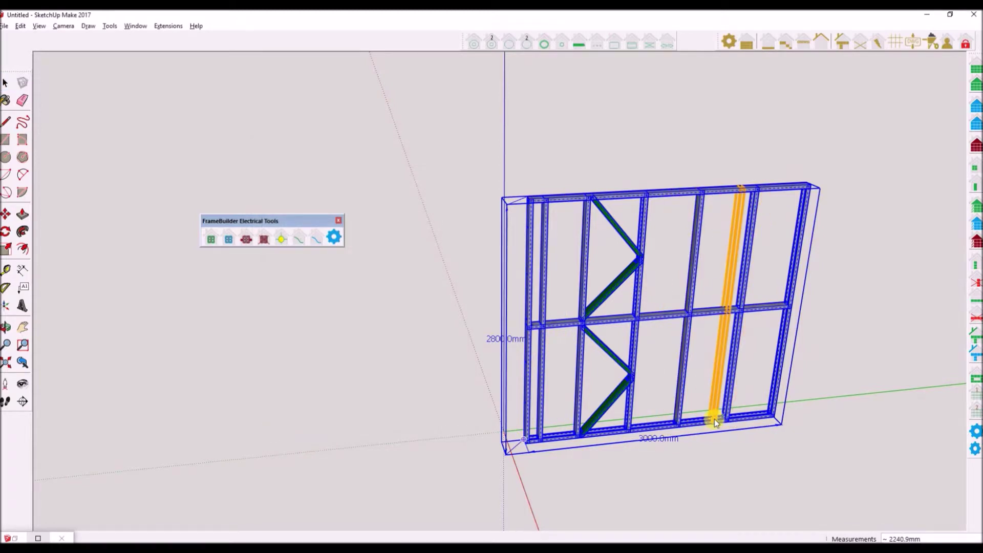
{"action": "left_click", "coordinate": [714, 418]}
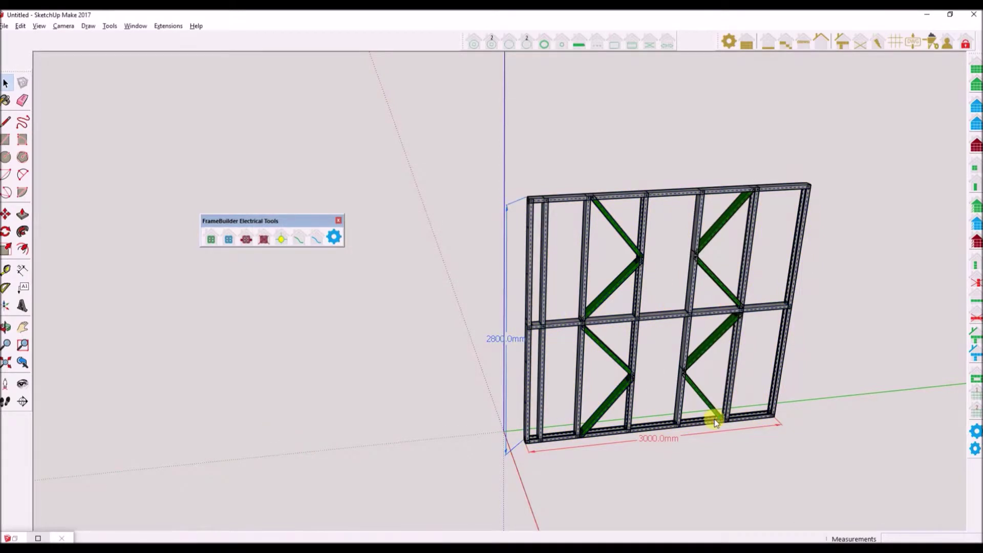
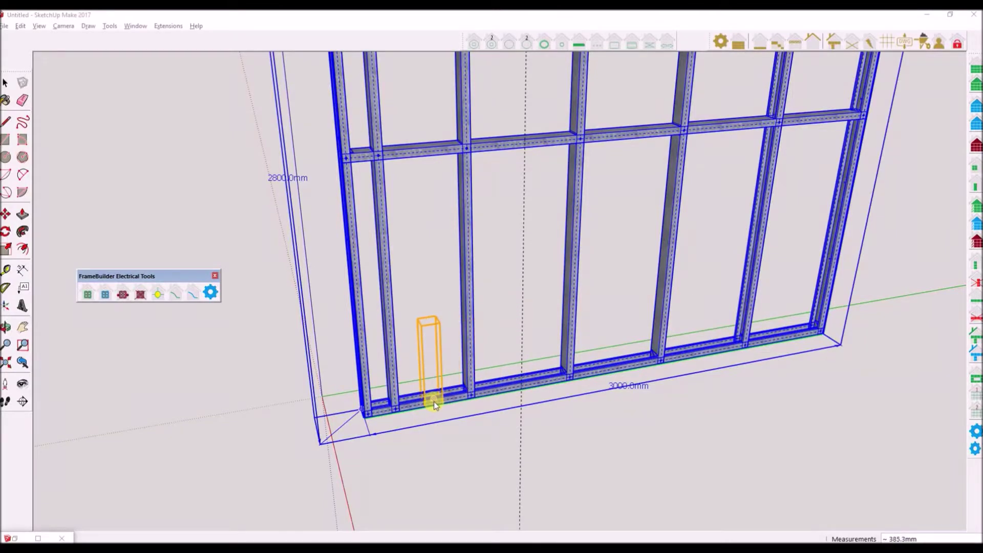
- Place the plug box in the wall where the vertical dashed guide line crosses the bottom plate, and inspect its framing
{"action": "left_click", "coordinate": [523, 383]}
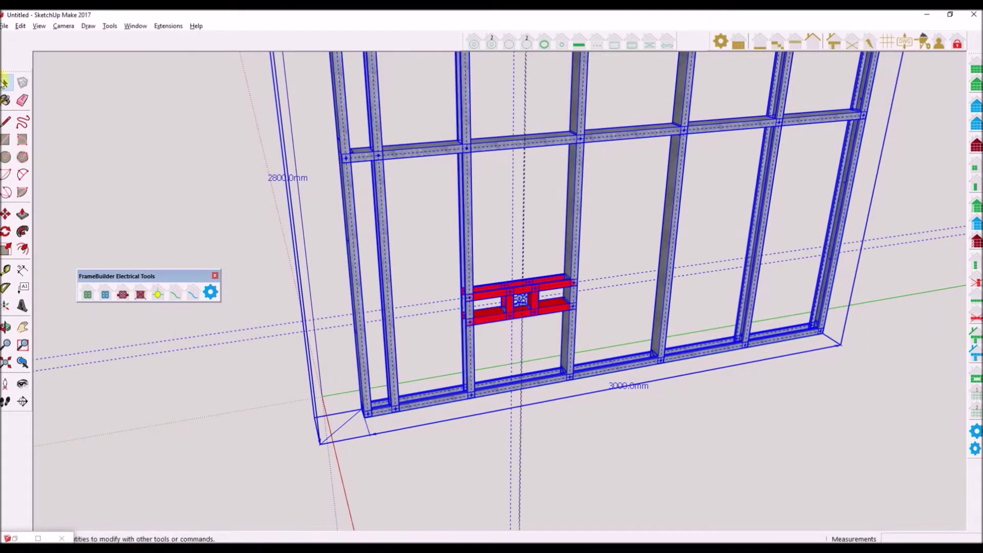
{"action": "middle_click_drag", "start_coordinate": [630, 296], "coordinate": [629, 365]}
{"action": "scroll", "coordinate": [674, 386], "scroll_direction": "down", "scroll_amount": 3}
{"action": "scroll", "coordinate": [614, 358], "scroll_direction": "up", "scroll_amount": 6}
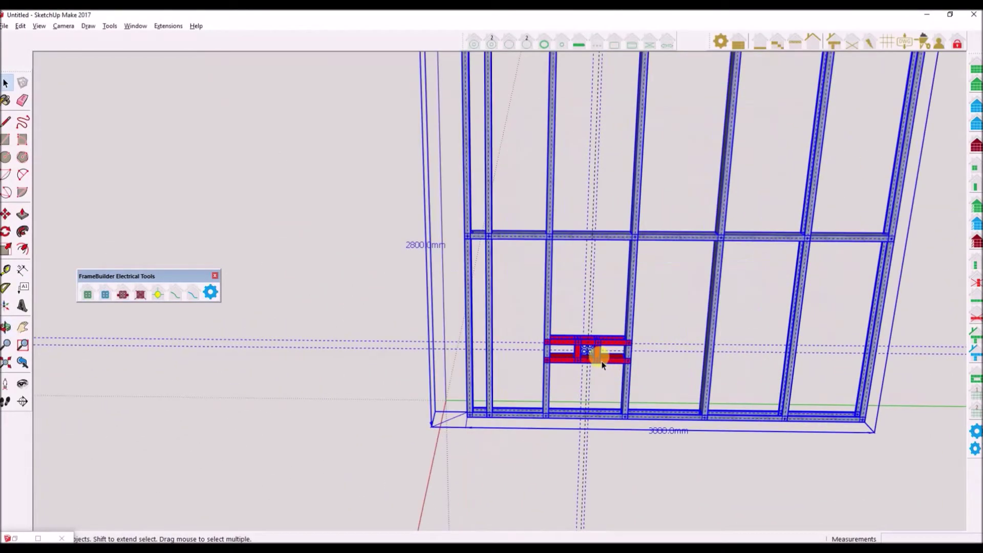
{"action": "mouse_move", "coordinate": [577, 341]}
{"action": "middle_mouse_down"}
{"action": "mouse_move", "coordinate": [790, 275]}
{"action": "mouse_move", "coordinate": [836, 241]}
{"action": "mouse_move", "coordinate": [608, 259]}
{"action": "mouse_move", "coordinate": [500, 281]}
{"action": "mouse_move", "coordinate": [592, 333]}
{"action": "middle_mouse_up"}
{"action": "scroll", "coordinate": [471, 362], "scroll_direction": "down", "scroll_amount": 6}
{"action": "middle_click_drag", "start_coordinate": [471, 362], "coordinate": [652, 329]}
{"action": "scroll", "coordinate": [593, 350], "scroll_direction": "up", "scroll_amount": 2}
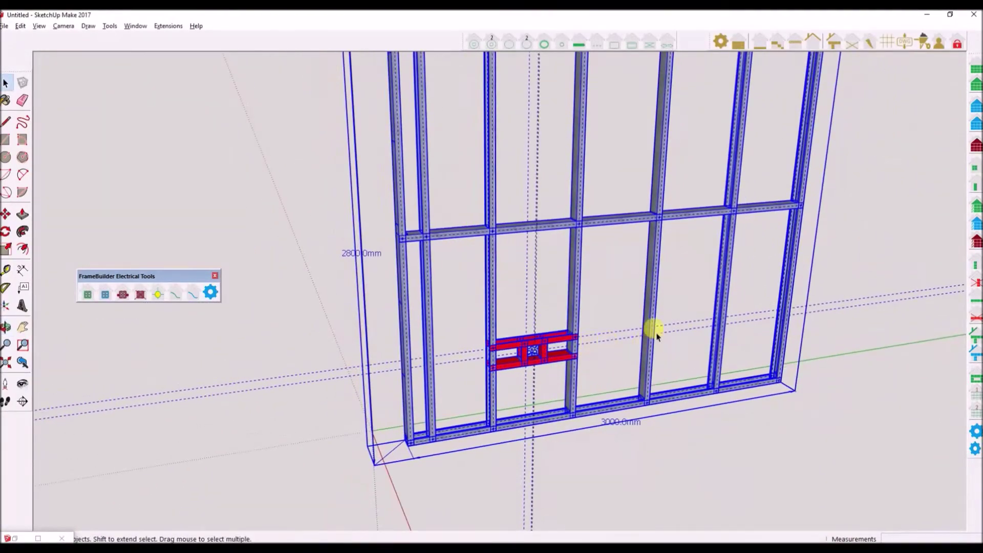
- Set up a new electrical device for the wall with type switch_box_56x100 and a height of 1600 mm
{"action": "left_click", "coordinate": [88, 296]}
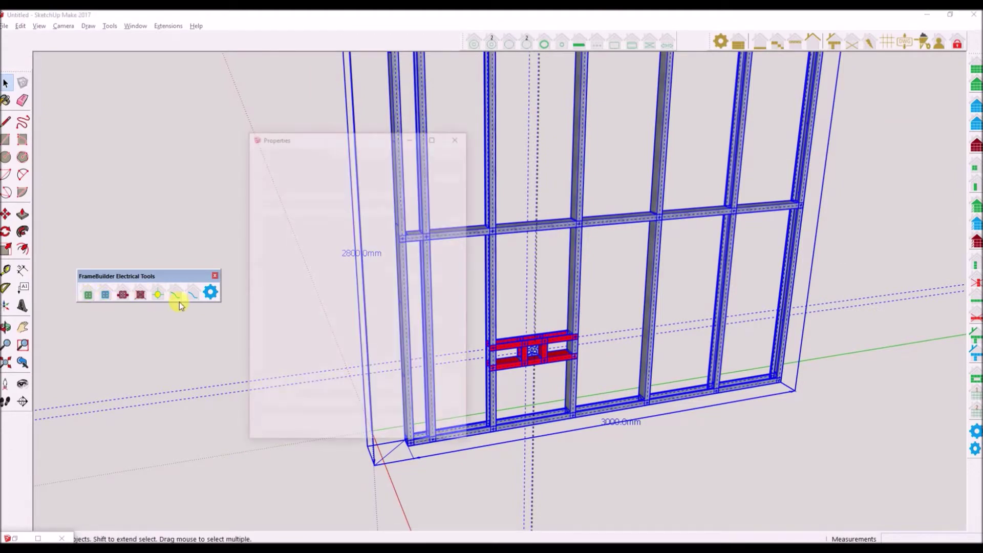
{"action": "left_click", "coordinate": [385, 236]}
{"action": "type", "text": "1600"}
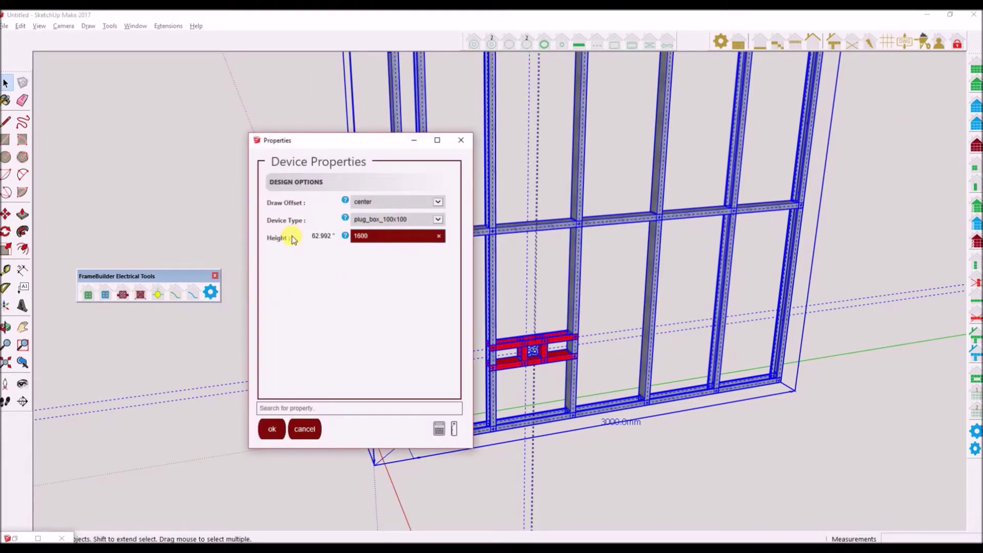
{"action": "left_click", "coordinate": [379, 220]}
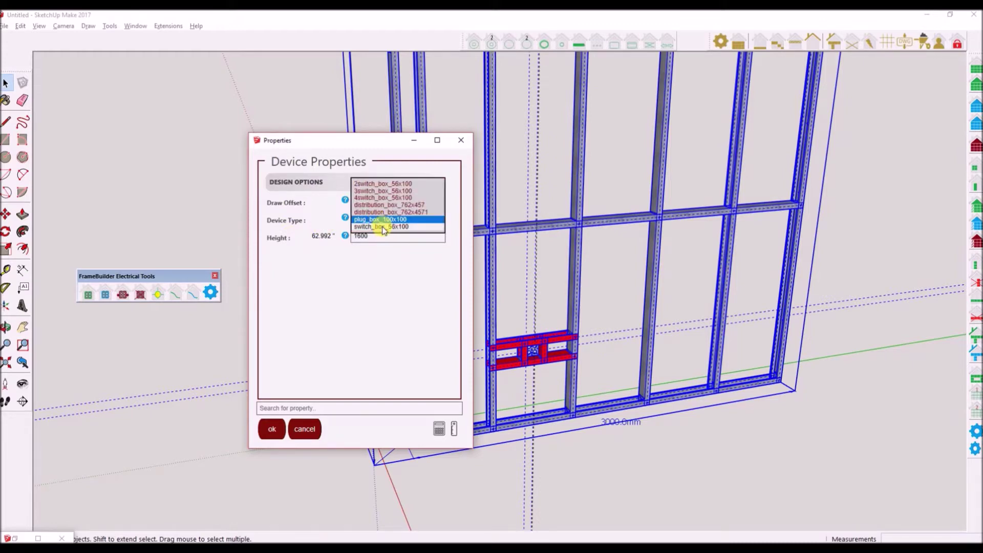
{"action": "left_click", "coordinate": [382, 227]}
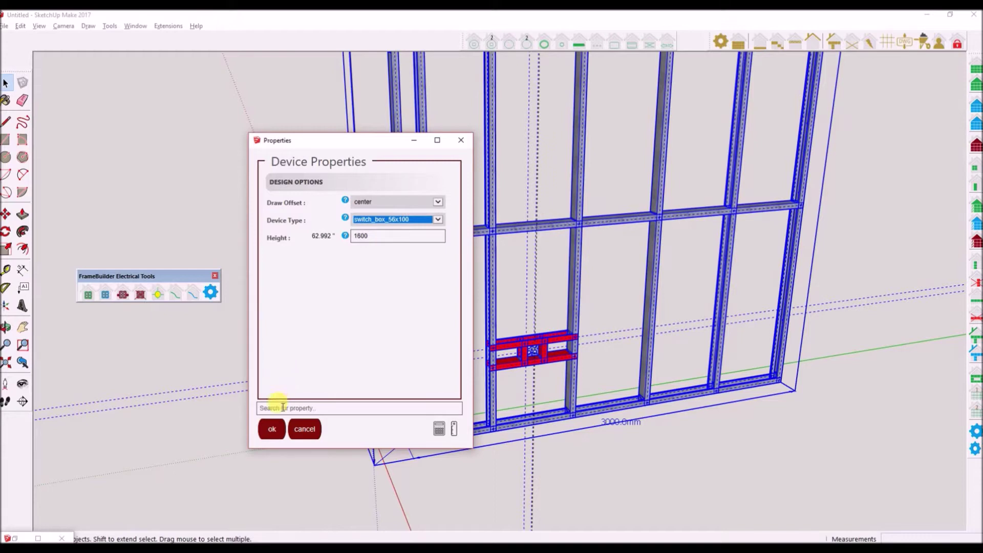
{"action": "left_click", "coordinate": [271, 428]}
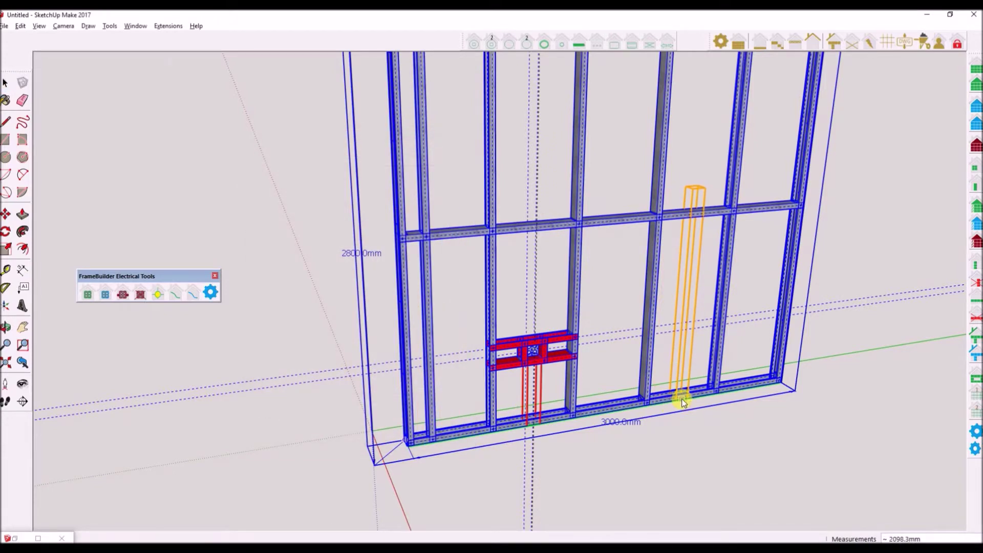
- Place the switch box about 2098 mm along the wall's bottom plate, inspect its framing and deselect the wall
{"action": "left_click", "coordinate": [681, 398]}
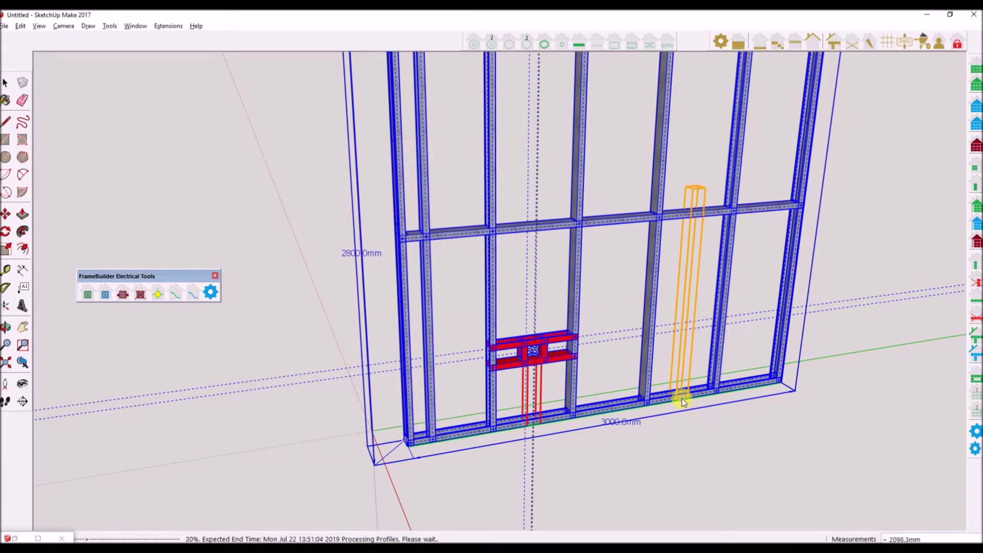
{"action": "scroll", "coordinate": [681, 398], "scroll_direction": "down", "scroll_amount": 3}
{"action": "middle_click_drag", "start_coordinate": [682, 390], "coordinate": [526, 384]}
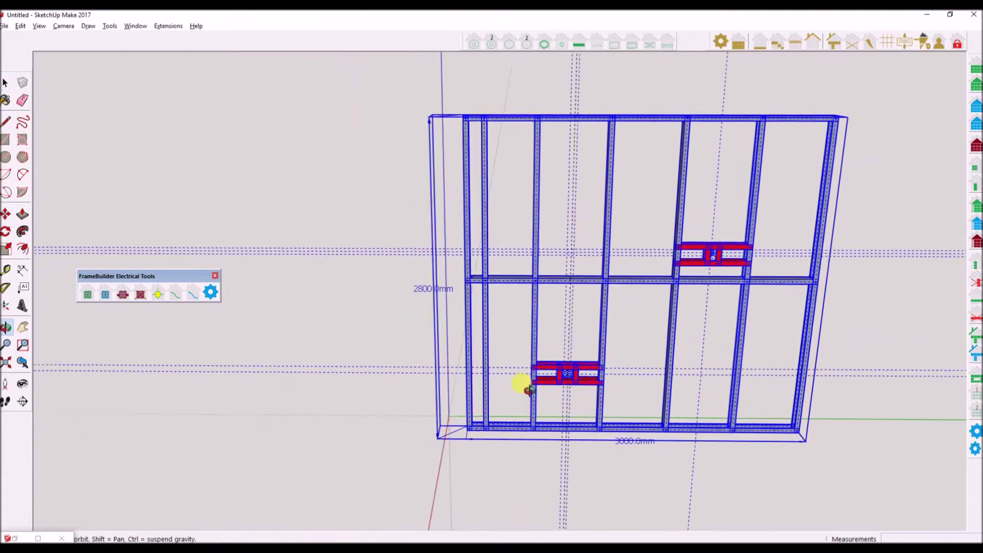
{"action": "scroll", "coordinate": [681, 267], "scroll_direction": "up", "scroll_amount": 5}
{"action": "mouse_move", "coordinate": [698, 268]}
{"action": "middle_mouse_down"}
{"action": "mouse_move", "coordinate": [783, 252]}
{"action": "mouse_move", "coordinate": [481, 259]}
{"action": "mouse_move", "coordinate": [516, 274]}
{"action": "middle_mouse_up"}
{"action": "scroll", "coordinate": [516, 273], "scroll_direction": "down", "scroll_amount": 5}
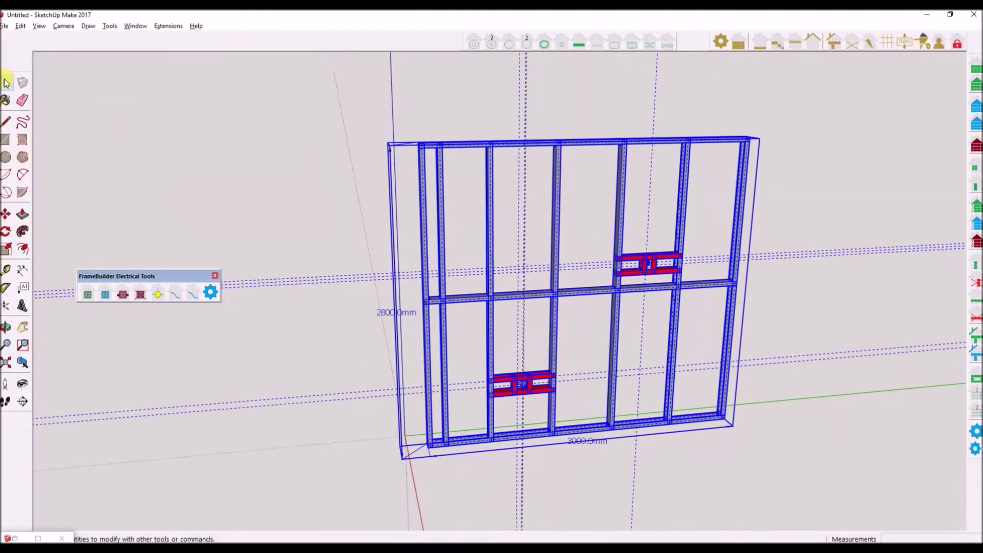
{"action": "middle_click_drag", "start_coordinate": [348, 205], "coordinate": [314, 193]}
{"action": "left_click", "coordinate": [314, 193]}
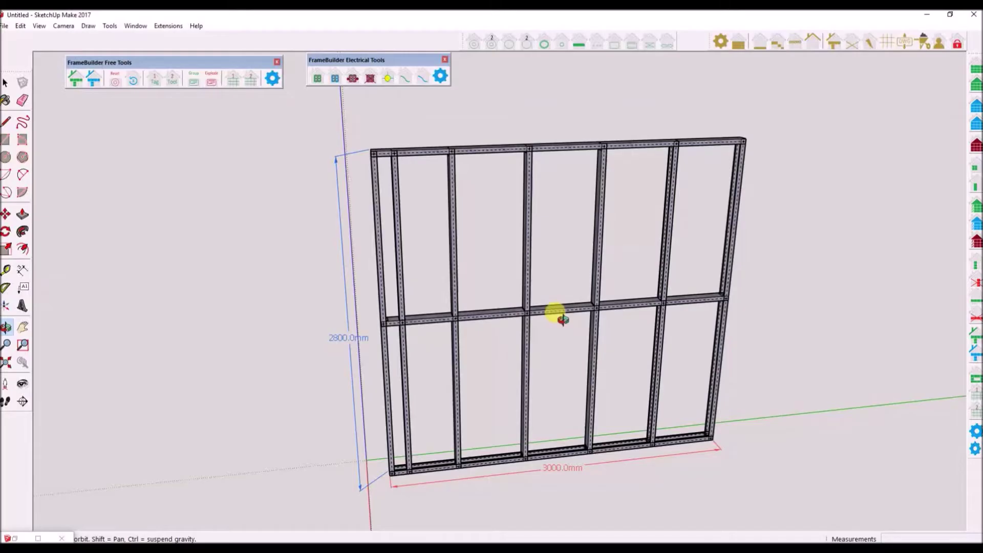
- Draw a horizontal profile between the wall's fourth and fifth studs, above the nog row, with Flip X false and 15 mm trims
{"action": "mouse_move", "coordinate": [559, 314]}
{"action": "left_mouse_down"}
{"action": "mouse_move", "coordinate": [625, 303]}
{"action": "mouse_move", "coordinate": [511, 285]}
{"action": "mouse_move", "coordinate": [537, 299]}
{"action": "left_mouse_up"}
{"action": "key", "text": "space"}
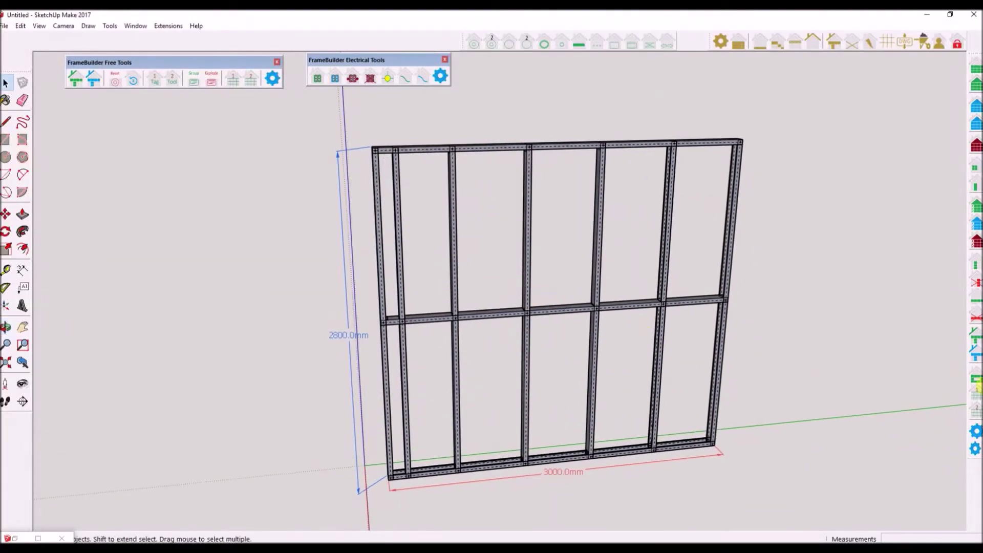
{"action": "scroll", "coordinate": [455, 190], "scroll_direction": "up", "scroll_amount": 3}
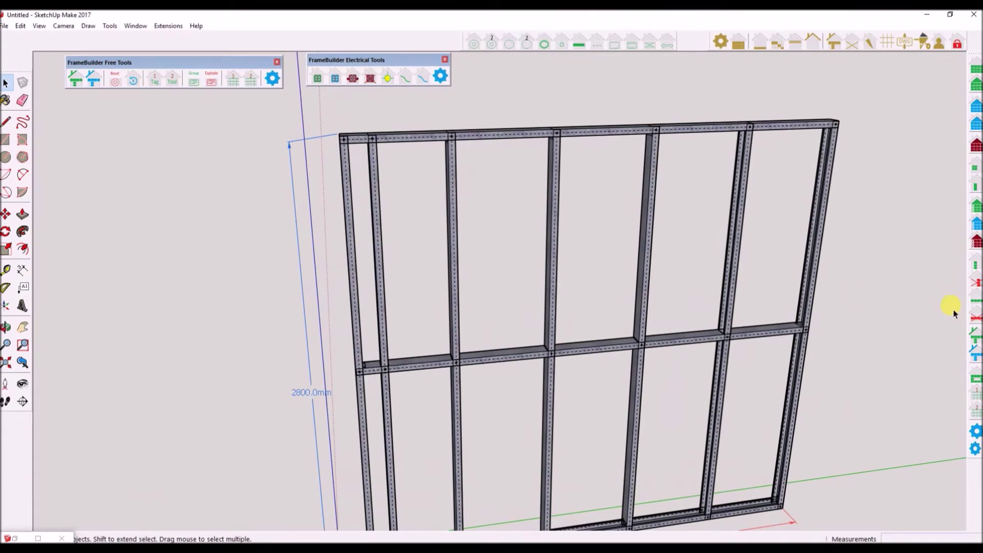
{"action": "left_click", "coordinate": [975, 333]}
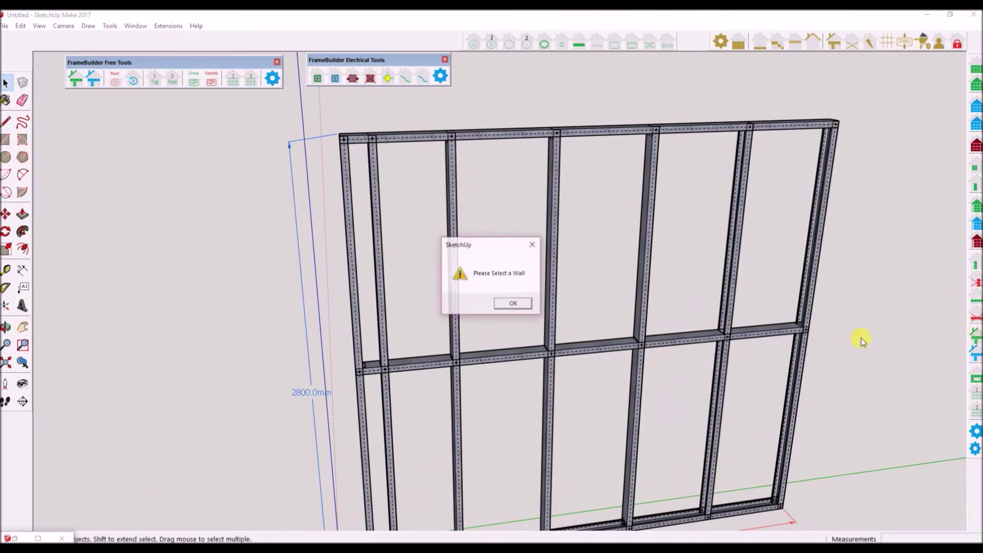
{"action": "left_click", "coordinate": [511, 305]}
{"action": "left_click", "coordinate": [581, 351]}
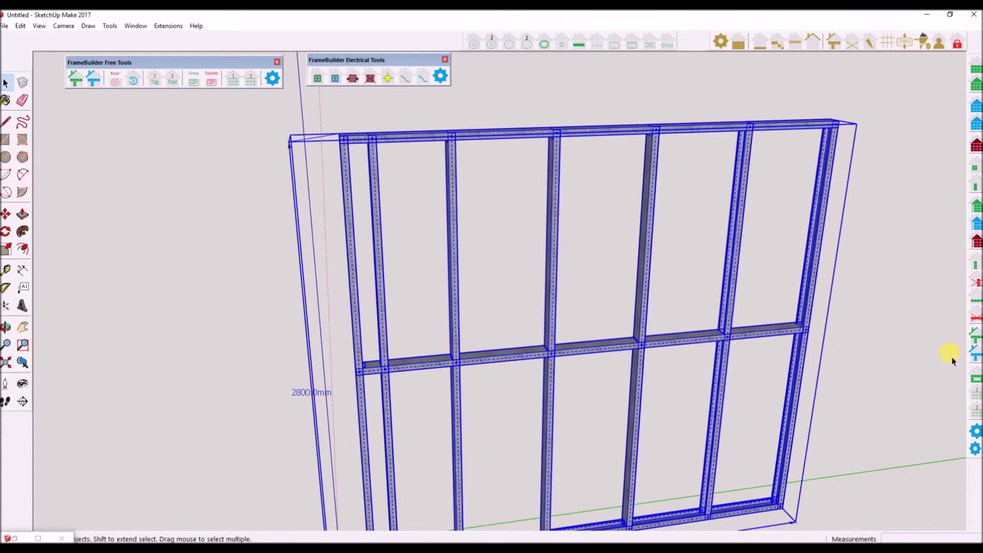
{"action": "left_click", "coordinate": [976, 341]}
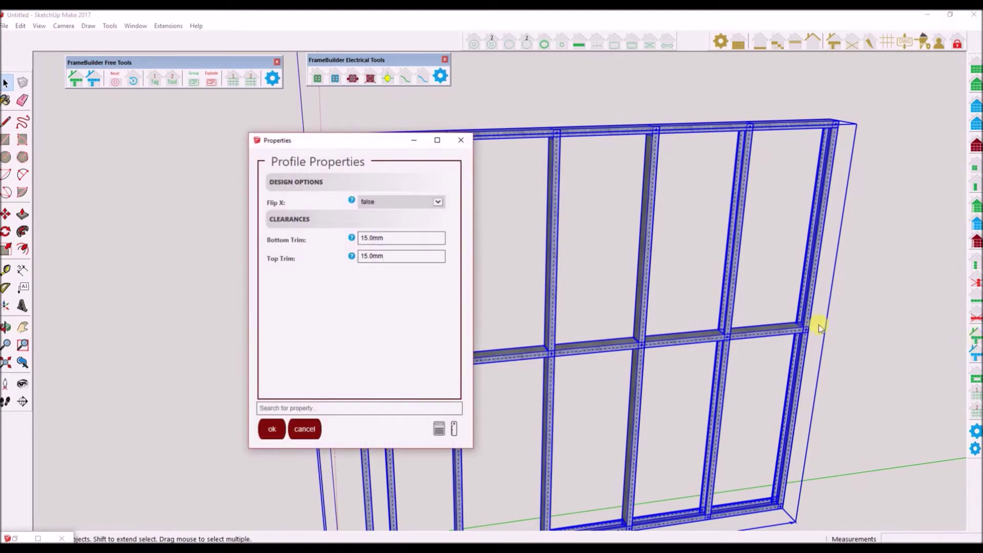
{"action": "left_click", "coordinate": [267, 434]}
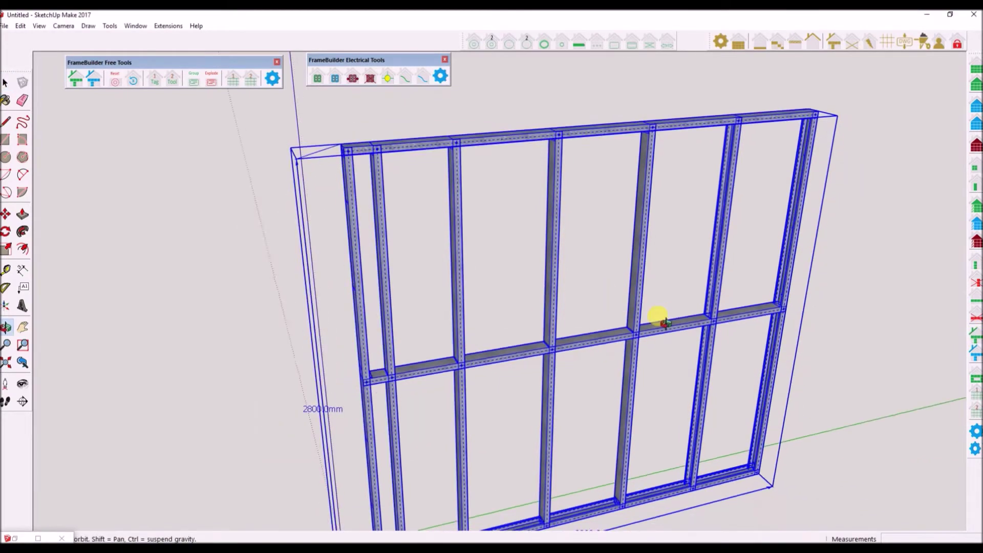
{"action": "scroll", "coordinate": [551, 210], "scroll_direction": "up", "scroll_amount": 5}
{"action": "scroll", "coordinate": [556, 242], "scroll_direction": "up", "scroll_amount": 3}
{"action": "left_click", "coordinate": [559, 250]}
{"action": "left_click", "coordinate": [745, 225]}
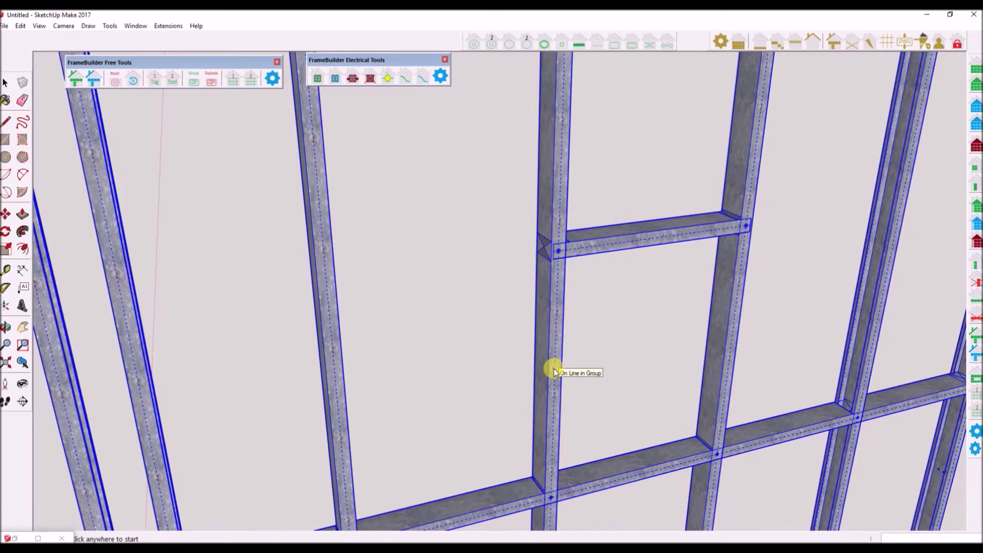
{"action": "middle_click_drag", "start_coordinate": [621, 344], "coordinate": [520, 183]}
{"action": "scroll", "coordinate": [521, 183], "scroll_direction": "down", "scroll_amount": 3}
{"action": "middle_click_drag", "start_coordinate": [561, 145], "coordinate": [545, 303]}
{"action": "middle_click_drag", "start_coordinate": [808, 344], "coordinate": [588, 256]}
{"action": "scroll", "coordinate": [460, 187], "scroll_direction": "up", "scroll_amount": 3}
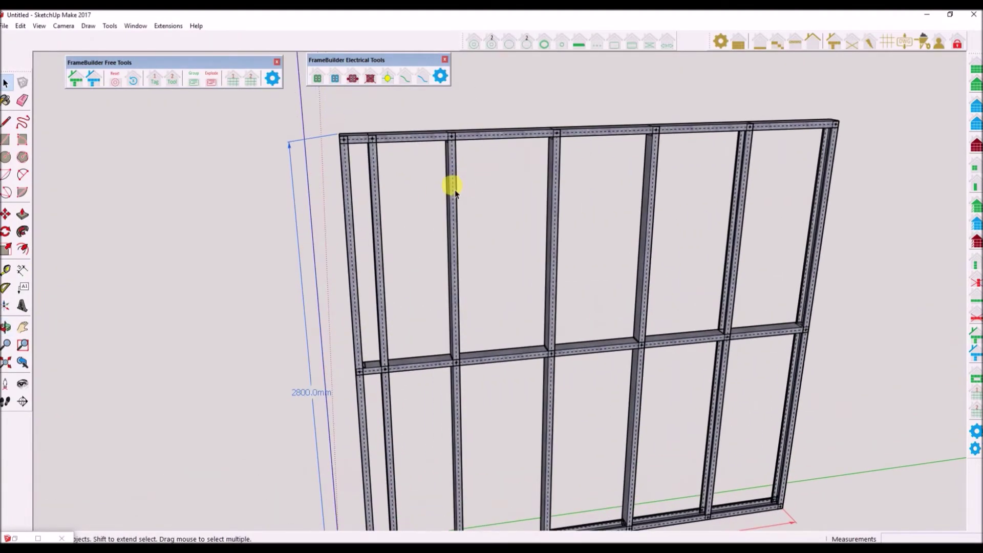
- Add a custom horizontal profile within the wall, spanning the fourth and fifth studs above the nogs, with Flip X false and 15 mm end trims
{"action": "left_click", "coordinate": [974, 334]}
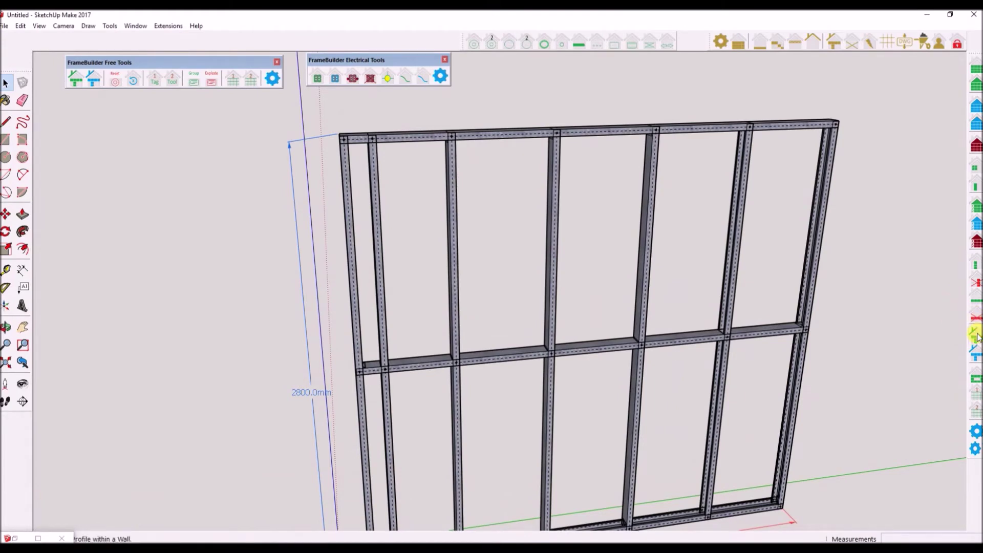
{"action": "left_click", "coordinate": [512, 302]}
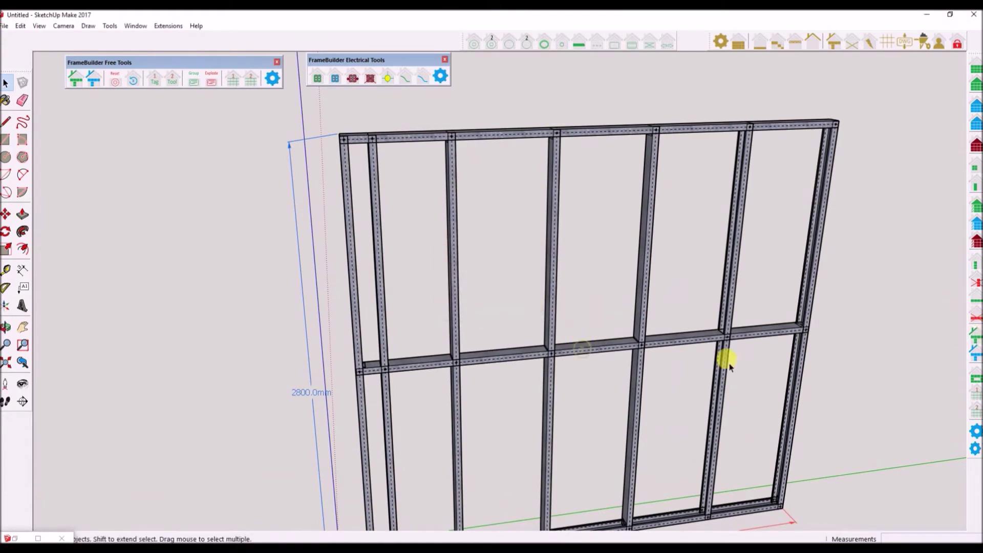
{"action": "left_click", "coordinate": [596, 345]}
{"action": "left_click", "coordinate": [973, 333]}
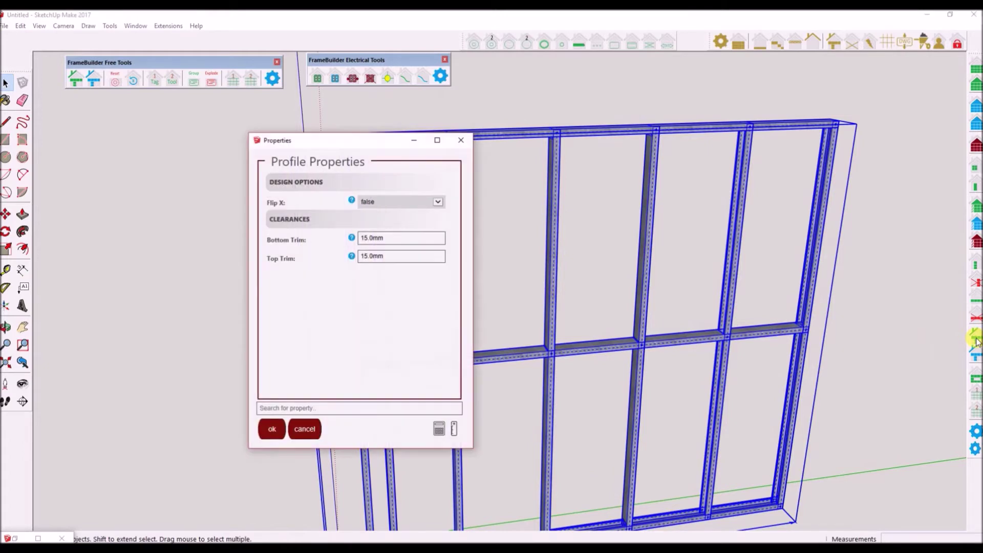
{"action": "left_click", "coordinate": [269, 428]}
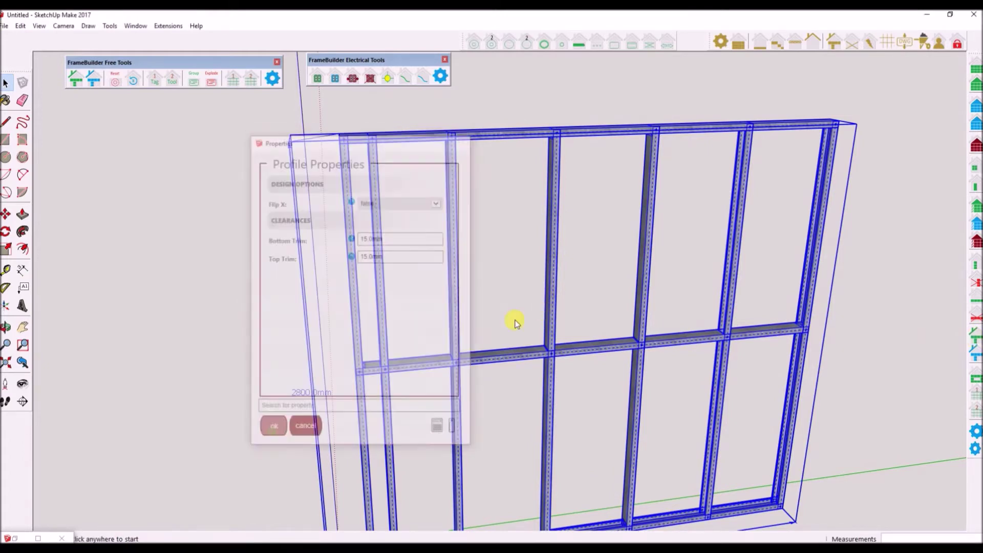
{"action": "middle_click_drag", "start_coordinate": [516, 321], "coordinate": [665, 322]}
{"action": "scroll", "coordinate": [550, 215], "scroll_direction": "up", "scroll_amount": 6}
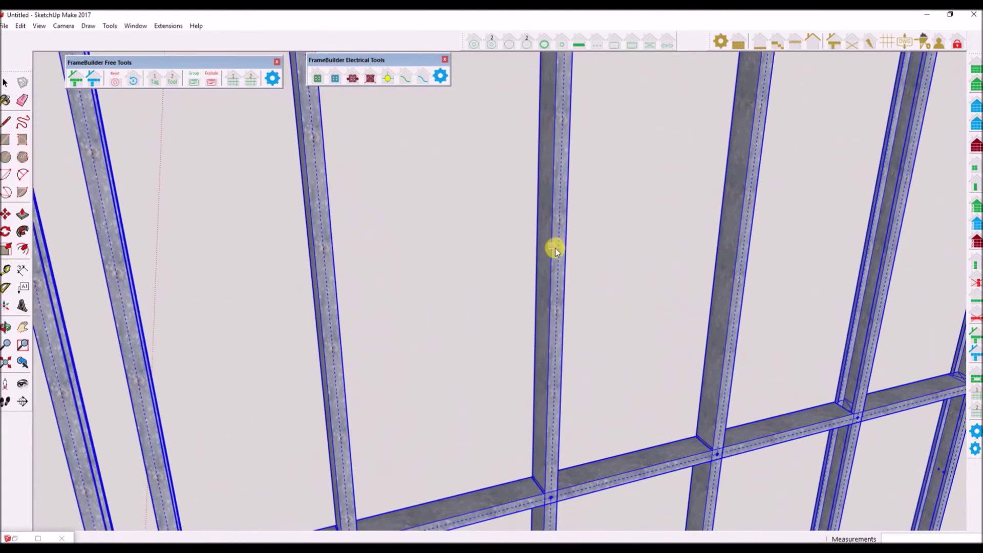
{"action": "left_click", "coordinate": [557, 254]}
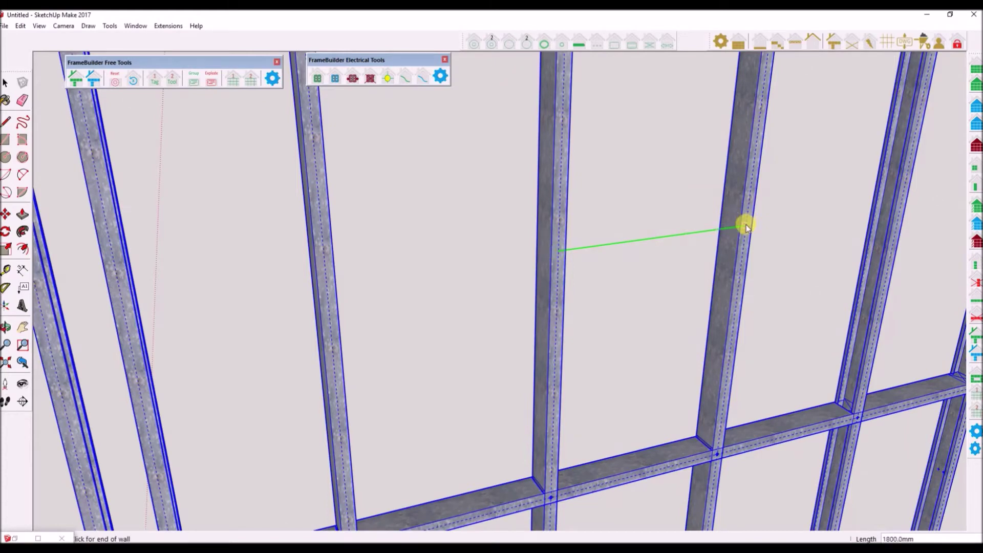
{"action": "left_click", "coordinate": [746, 224]}
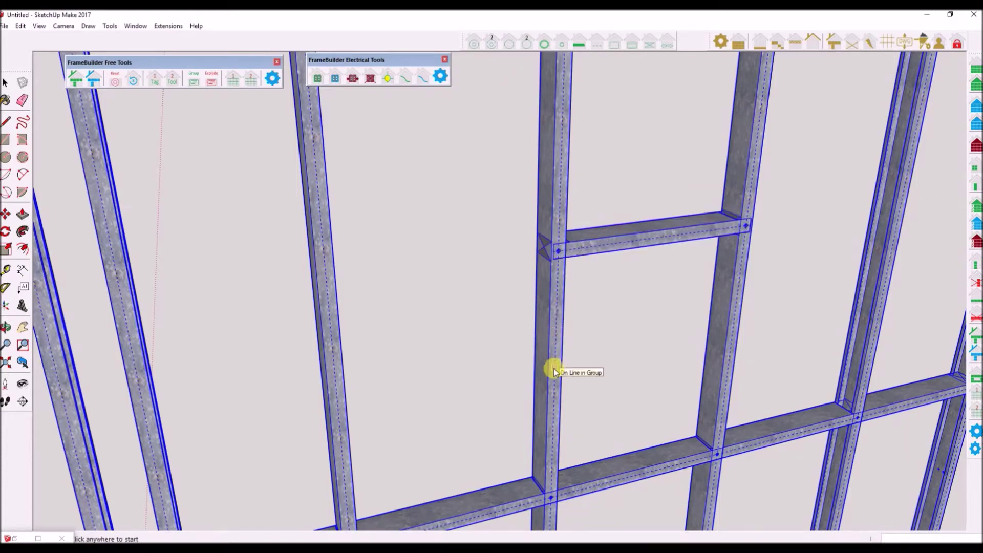
- Draw a diagonal brace profile across the wall's upper corner, from the far end stud to the top plate
{"action": "scroll", "coordinate": [665, 310], "scroll_direction": "down", "scroll_amount": 5}
{"action": "middle_click_drag", "start_coordinate": [625, 298], "coordinate": [575, 175], "text": "shift"}
{"action": "scroll", "coordinate": [619, 192], "scroll_direction": "down", "scroll_amount": 3}
{"action": "scroll", "coordinate": [560, 145], "scroll_direction": "down", "scroll_amount": 5}
{"action": "scroll", "coordinate": [592, 158], "scroll_direction": "up", "scroll_amount": 6}
{"action": "scroll", "coordinate": [594, 163], "scroll_direction": "up", "scroll_amount": 4}
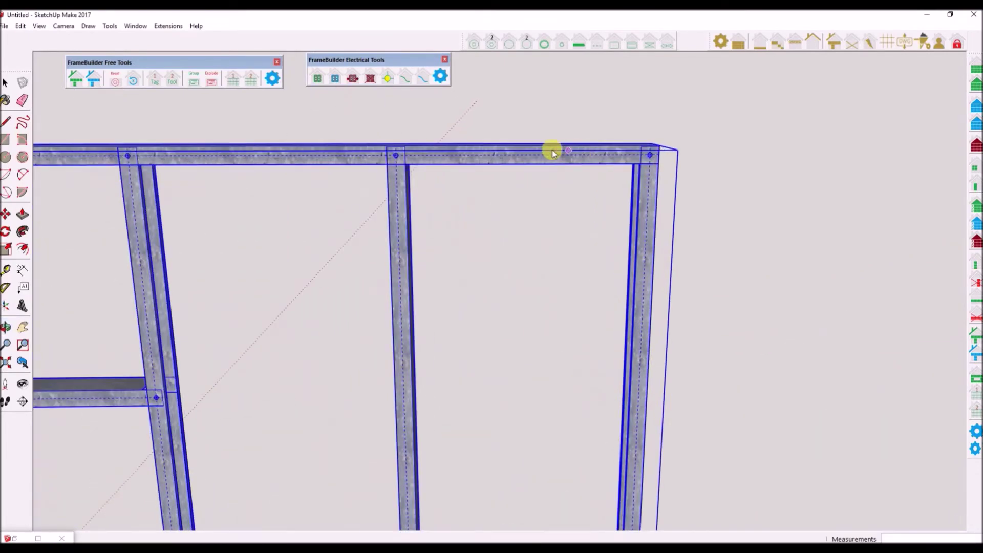
{"action": "left_click", "coordinate": [647, 249]}
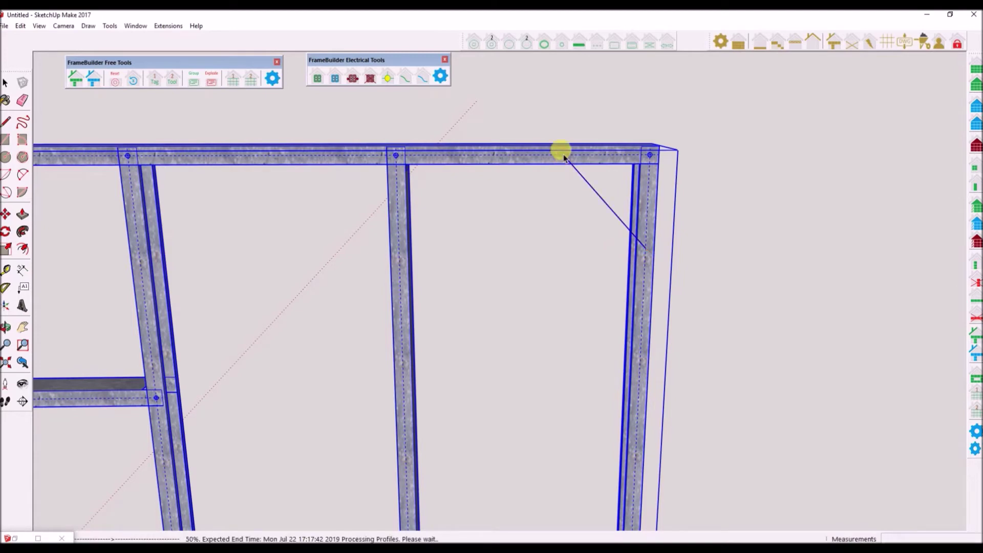
{"action": "left_click", "coordinate": [564, 158]}
- Draw a diagonal brace profile across the lower corner, from the bottom plate to the same end stud
{"action": "scroll", "coordinate": [564, 158], "scroll_direction": "down", "scroll_amount": 8}
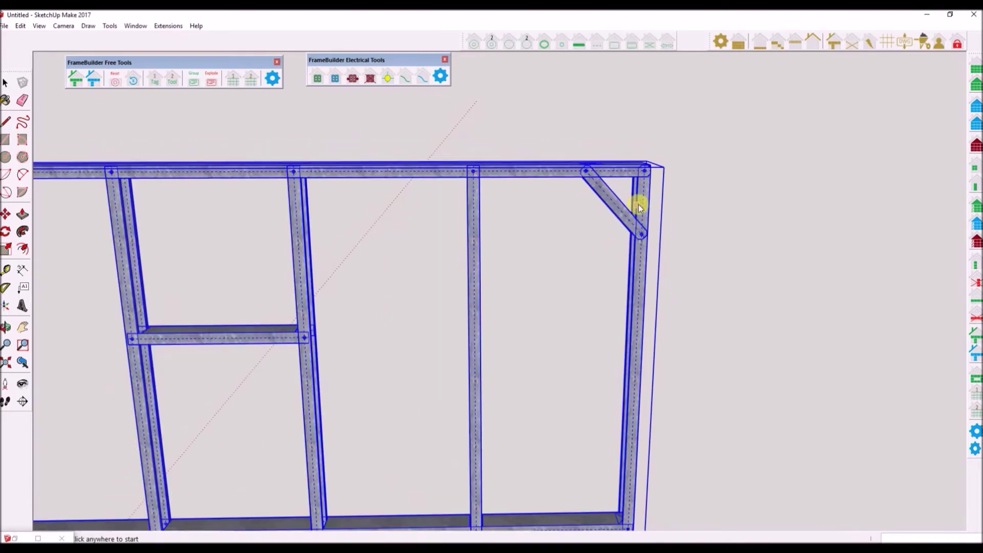
{"action": "scroll", "coordinate": [304, 211], "scroll_direction": "up", "scroll_amount": 3}
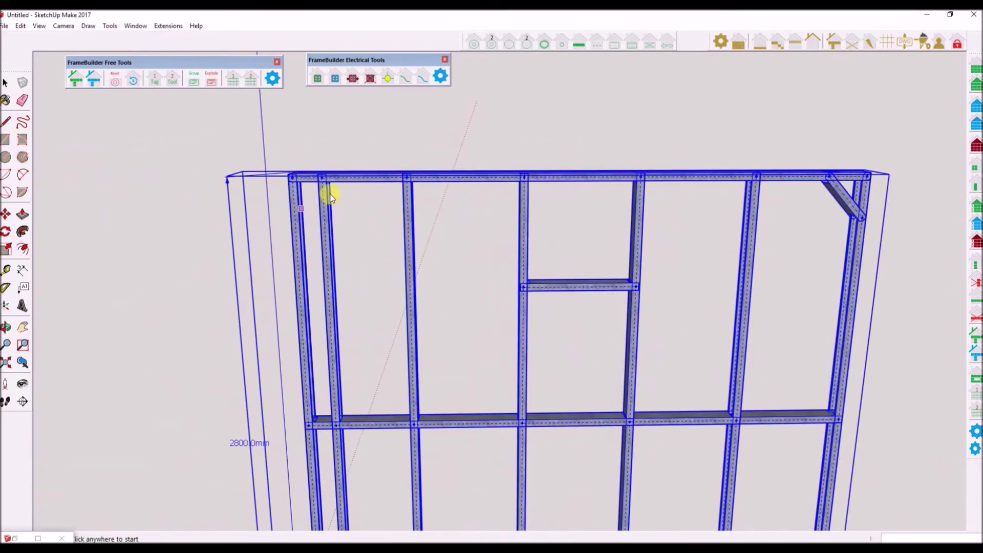
{"action": "scroll", "coordinate": [433, 169], "scroll_direction": "down", "scroll_amount": 2}
{"action": "scroll", "coordinate": [431, 177], "scroll_direction": "down", "scroll_amount": 3}
{"action": "scroll", "coordinate": [593, 393], "scroll_direction": "up", "scroll_amount": 5}
{"action": "scroll", "coordinate": [593, 391], "scroll_direction": "up", "scroll_amount": 4}
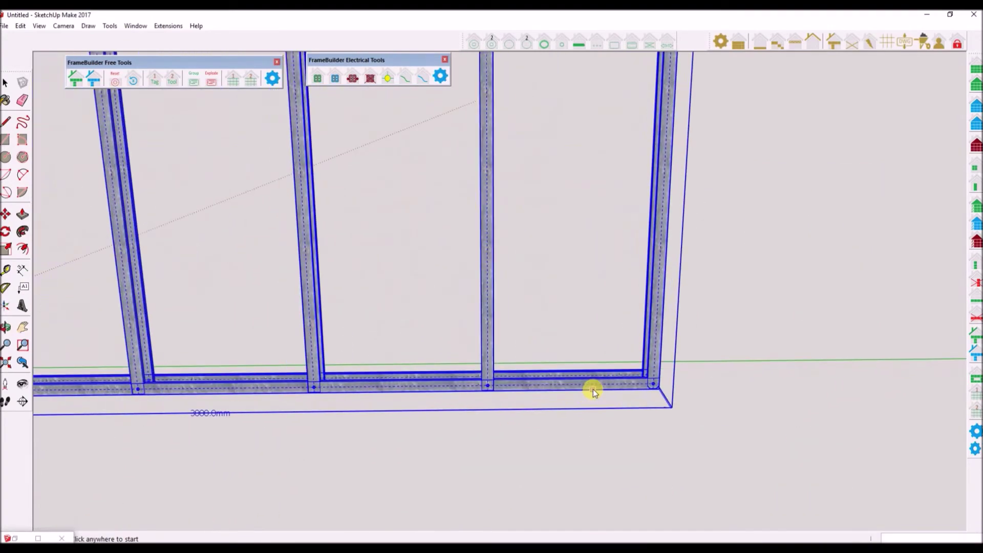
{"action": "left_click", "coordinate": [584, 382]}
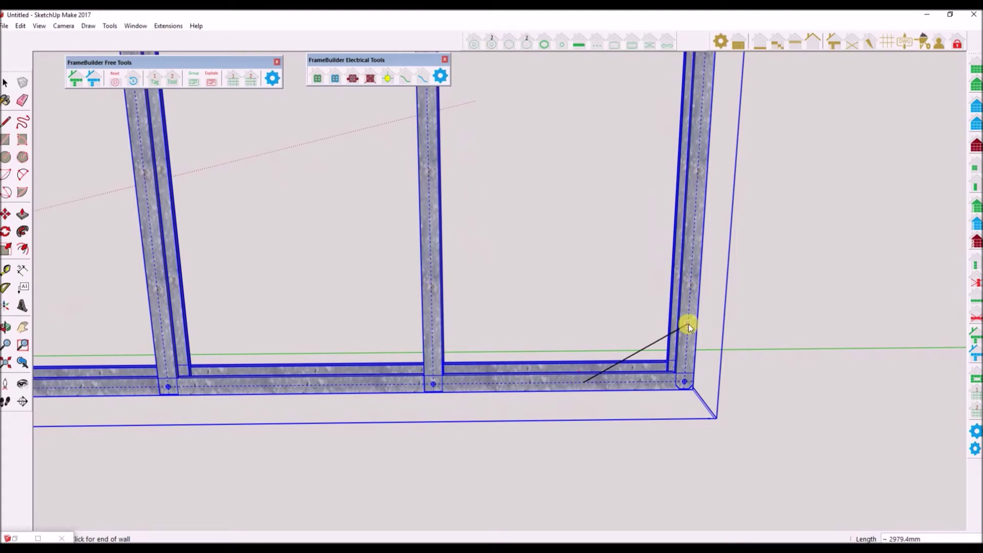
{"action": "left_click", "coordinate": [688, 326]}
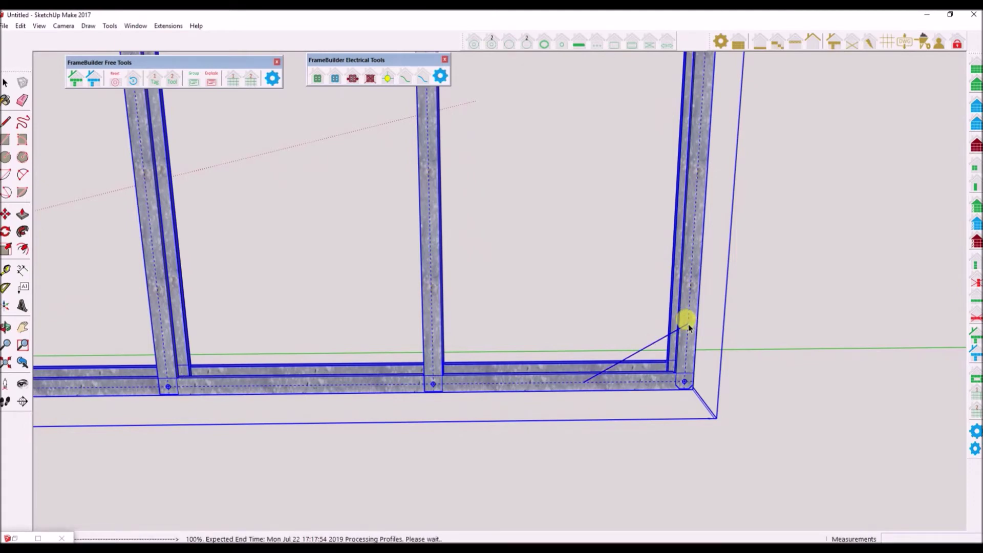
- Draw an upward-bulging arc between the fourth and fifth studs, just above the nog row
{"action": "scroll", "coordinate": [688, 325], "scroll_direction": "down", "scroll_amount": 6}
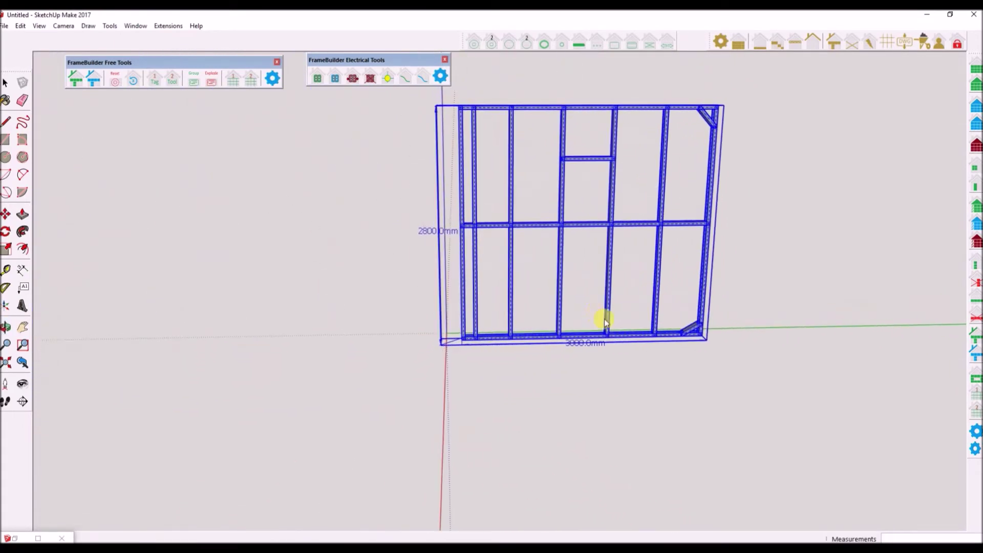
{"action": "left_click", "coordinate": [22, 174]}
{"action": "scroll", "coordinate": [558, 204], "scroll_direction": "up", "scroll_amount": 5}
{"action": "left_click", "coordinate": [563, 214]}
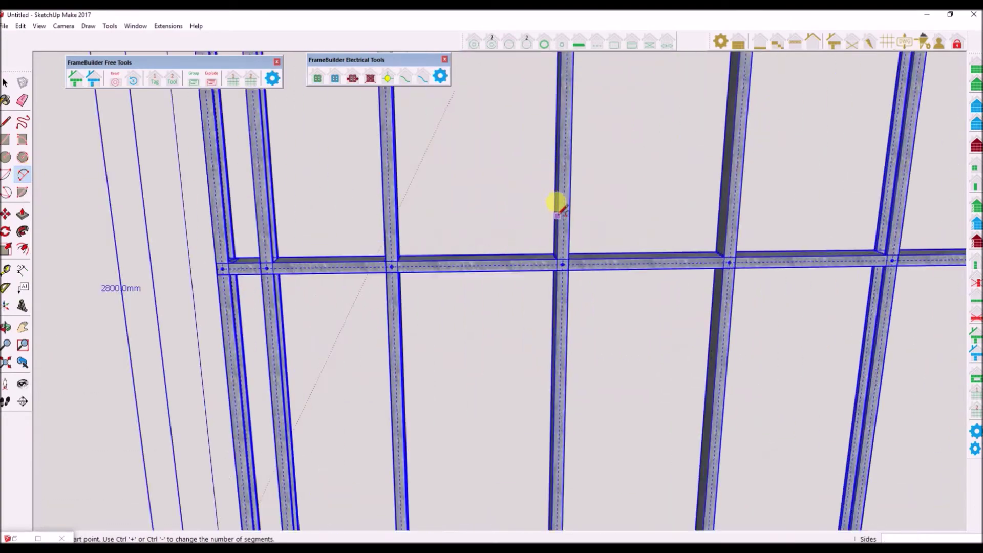
{"action": "left_click", "coordinate": [740, 200]}
{"action": "left_click", "coordinate": [655, 183]}
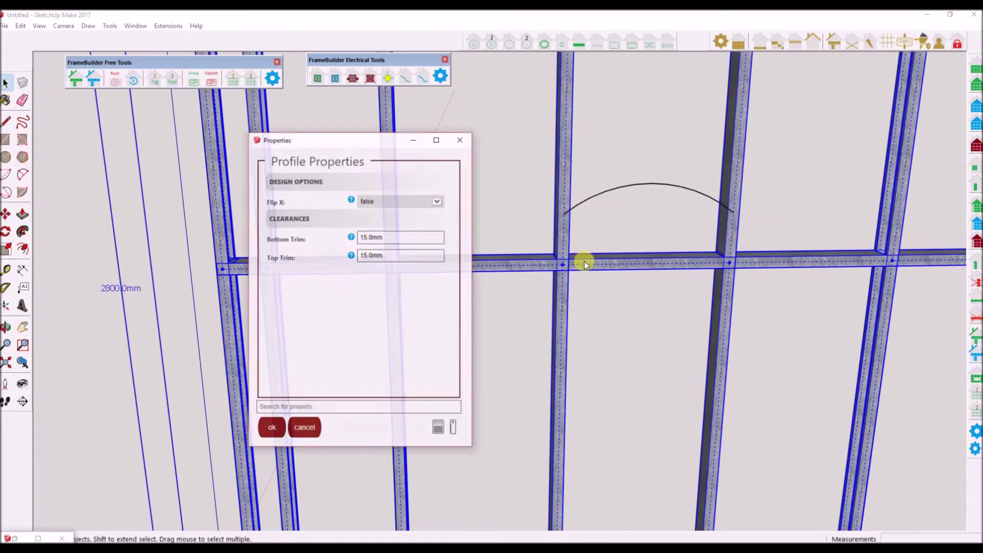
- Trace the arc with five connected straight profiles from the fourth stud to the fifth, with Flip X false and 15 mm trims
{"action": "scroll", "coordinate": [566, 213], "scroll_direction": "up", "scroll_amount": 3}
{"action": "left_click", "coordinate": [641, 175]}
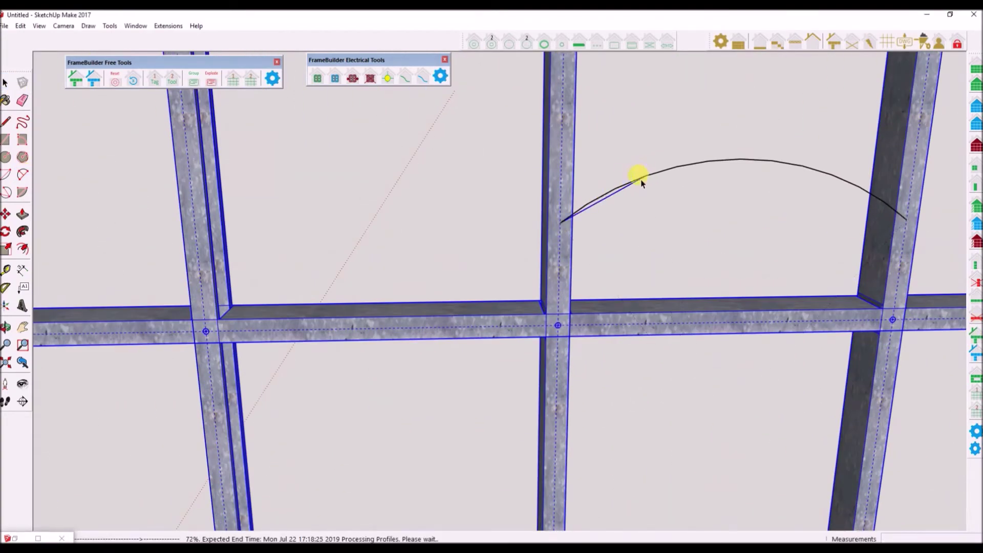
{"action": "left_click", "coordinate": [643, 177]}
{"action": "left_click", "coordinate": [727, 160]}
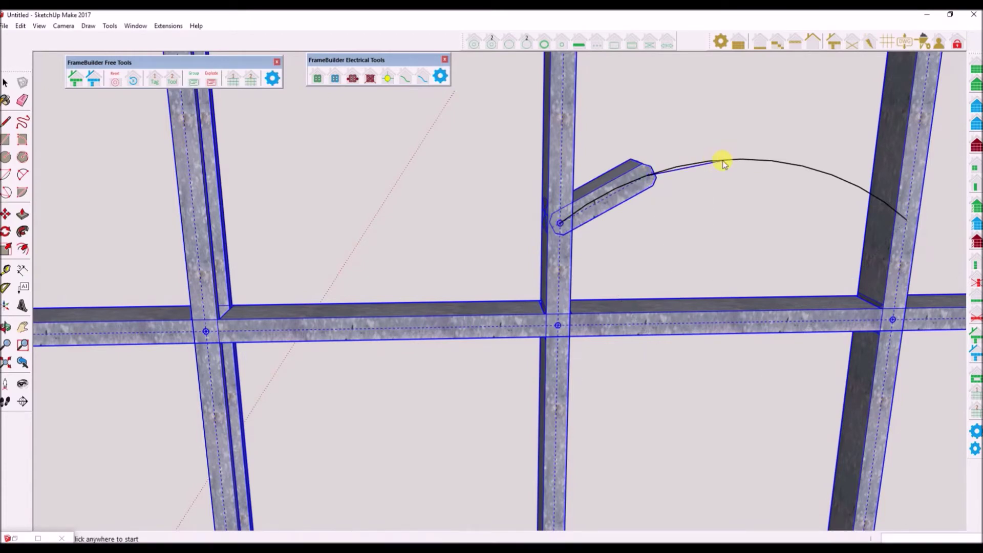
{"action": "left_click", "coordinate": [727, 160]}
{"action": "left_click", "coordinate": [801, 165]}
{"action": "left_click", "coordinate": [874, 210]}
{"action": "left_click", "coordinate": [902, 218]}
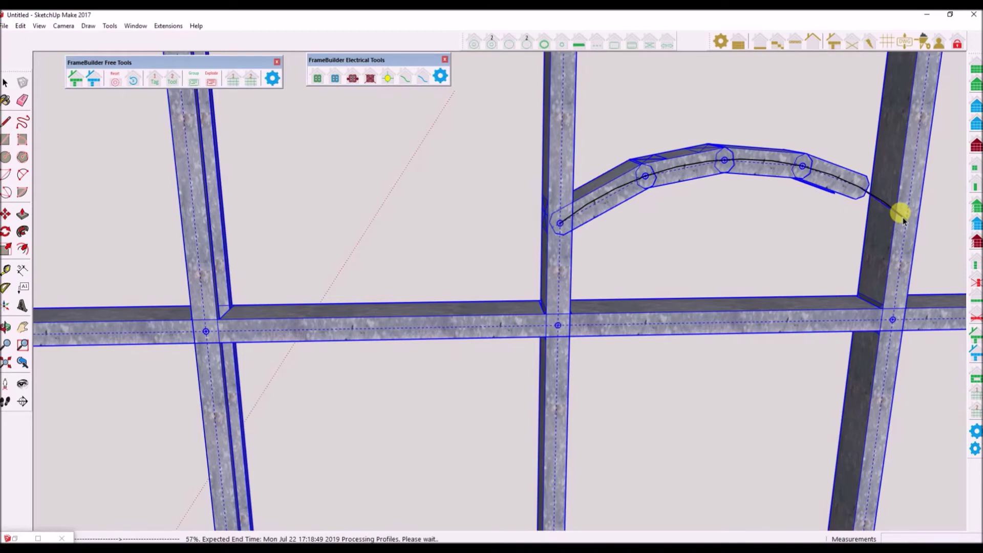
- Draw two vertical profiles between the nog row and the arched profiles, and join them with a horizontal profile
{"action": "left_click", "coordinate": [605, 323]}
{"action": "left_click", "coordinate": [608, 195]}
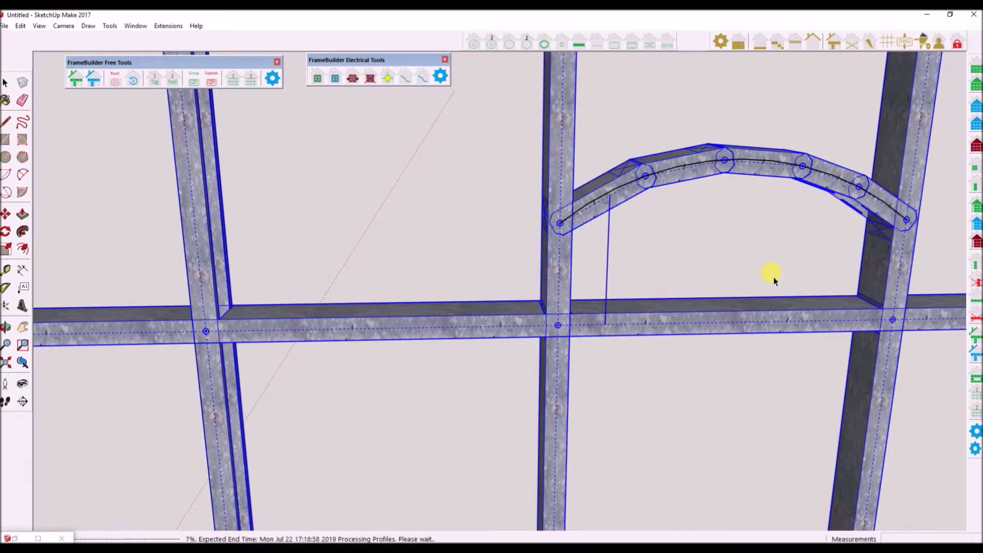
{"action": "left_click", "coordinate": [836, 179]}
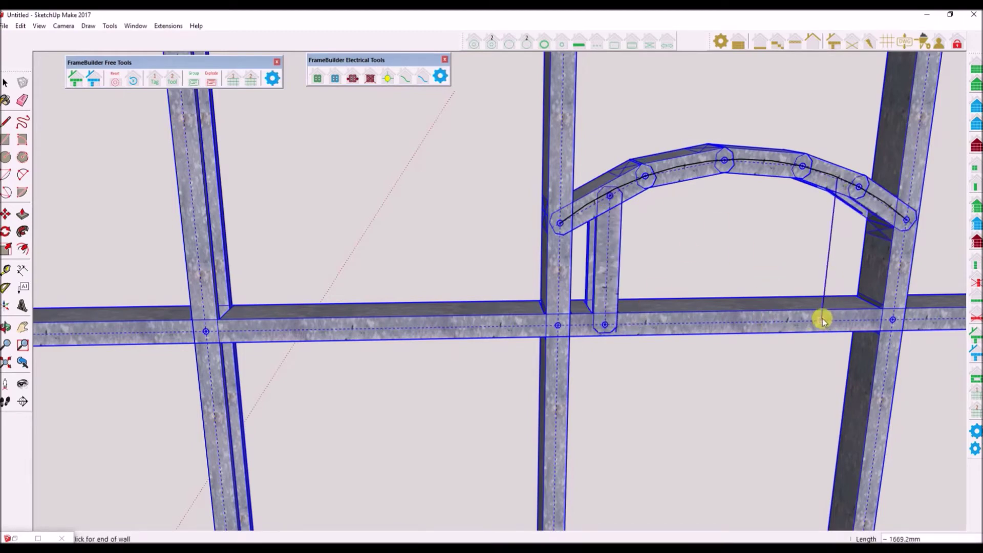
{"action": "left_click", "coordinate": [822, 320]}
{"action": "left_click", "coordinate": [607, 259]}
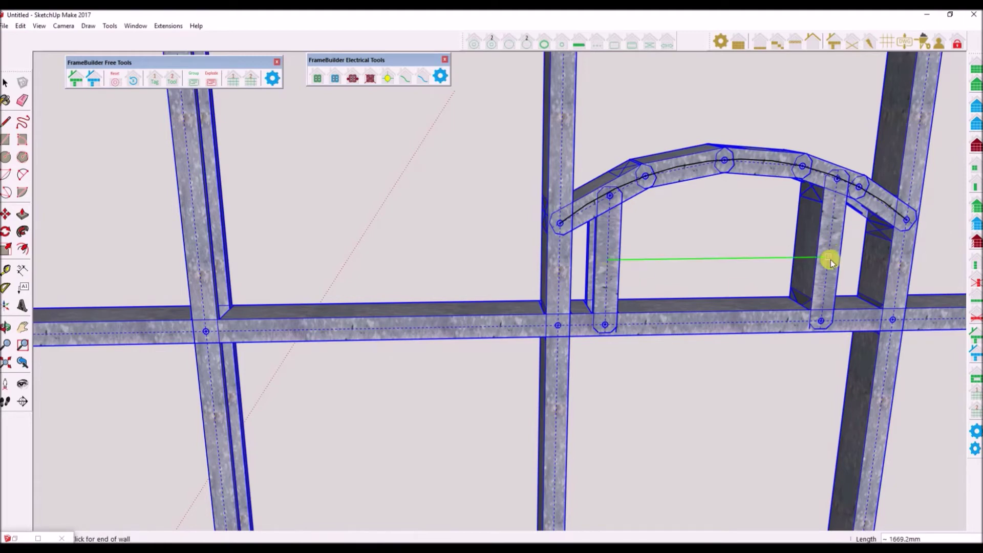
{"action": "middle_click_drag", "start_coordinate": [643, 289], "coordinate": [631, 219]}
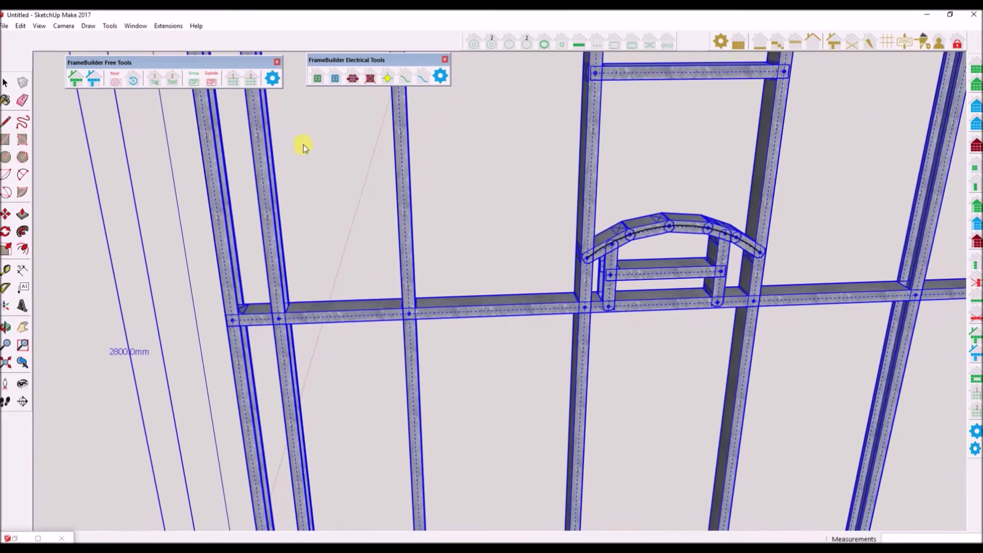
- Draw two circles above the arch, centred on the fourth and fifth studs, the second with a radius of about 125 mm
{"action": "key", "text": "c"}
{"action": "left_click", "coordinate": [593, 129]}
{"action": "left_click", "coordinate": [590, 169]}
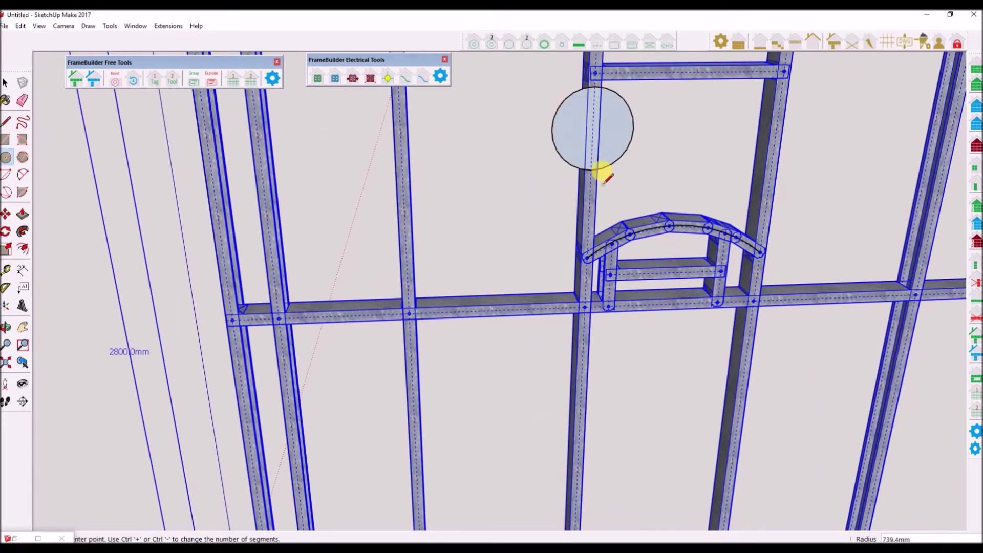
{"action": "left_click", "coordinate": [776, 125]}
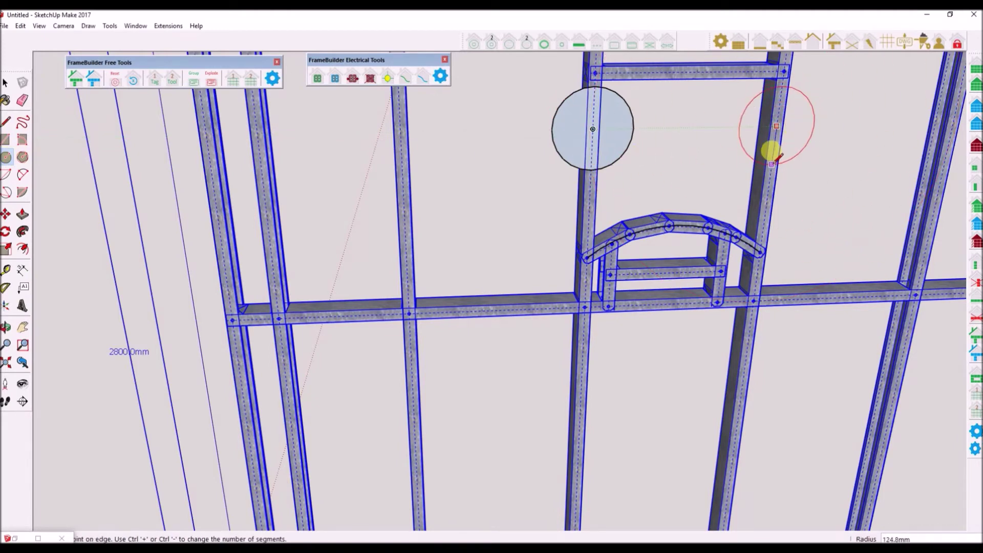
{"action": "left_click", "coordinate": [774, 161]}
- Select both circles together with the wall and convert their outlines into rings of wall profiles
{"action": "middle_click_drag", "start_coordinate": [774, 161], "coordinate": [798, 163]}
{"action": "key", "text": "space"}
{"action": "left_click", "coordinate": [568, 121]}
{"action": "left_click", "coordinate": [755, 154], "text": "shift"}
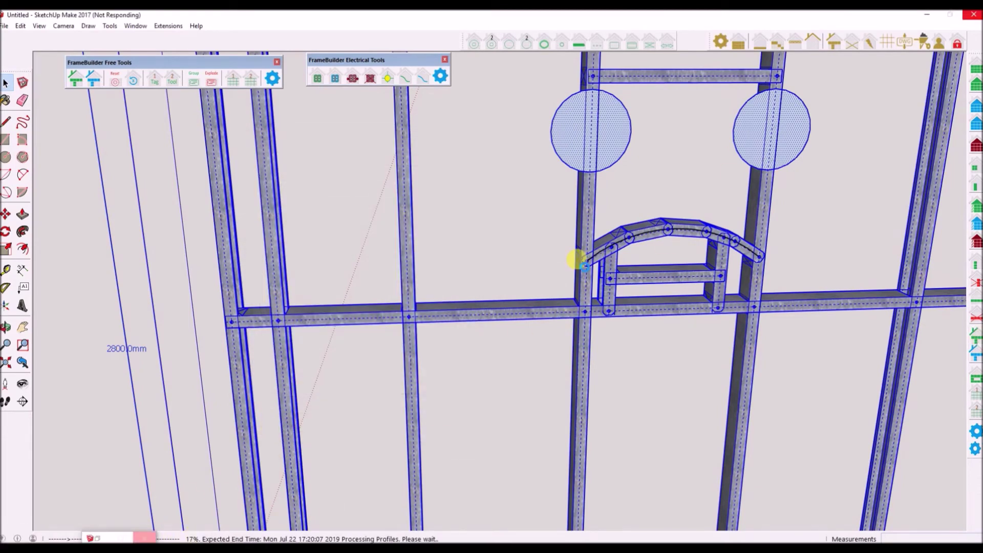
{"action": "middle_click_drag", "start_coordinate": [575, 259], "coordinate": [621, 142]}
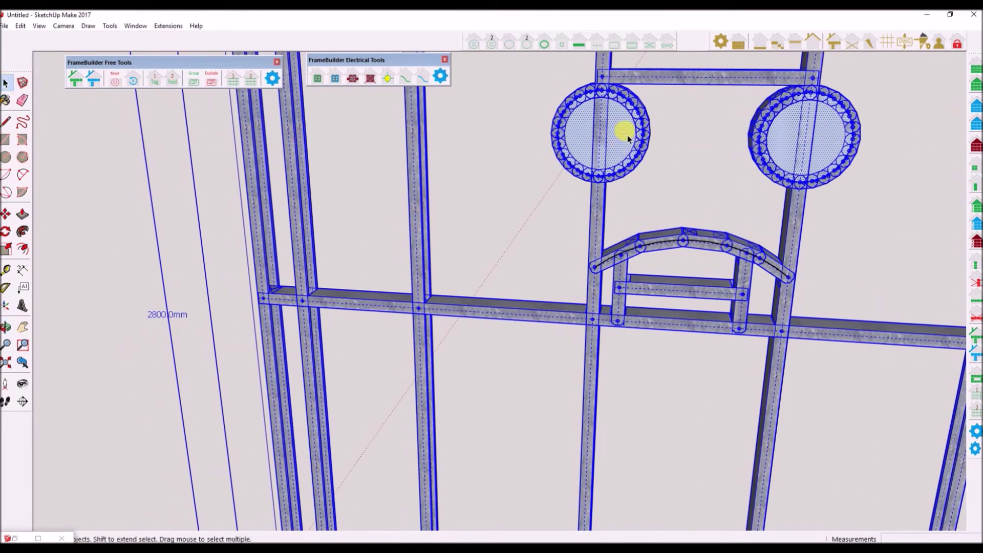
{"action": "scroll", "coordinate": [746, 291], "scroll_direction": "down", "scroll_amount": 5}
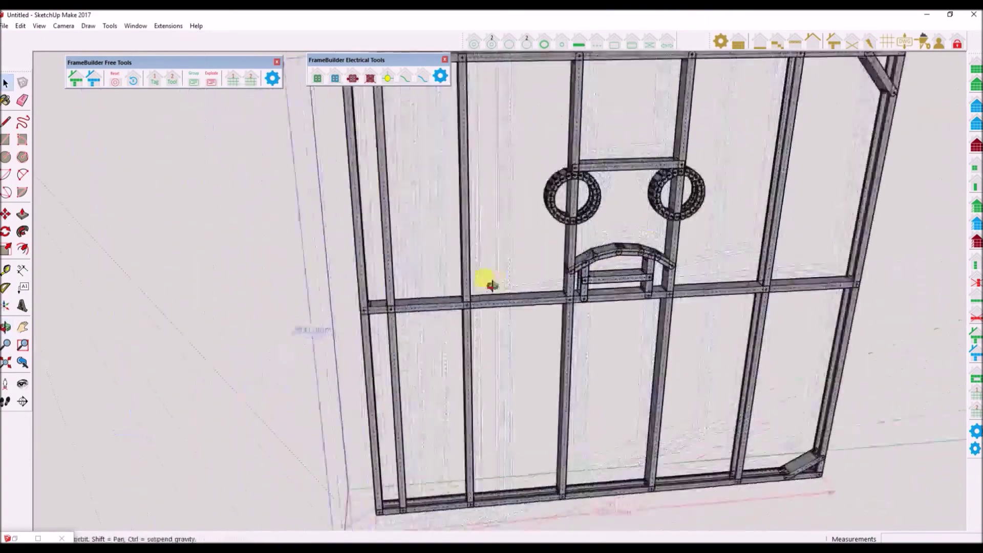
- Draw four short vertical lines rising from the horizontal profile above the two rings
{"action": "scroll", "coordinate": [500, 281], "scroll_direction": "up", "scroll_amount": 7}
{"action": "scroll", "coordinate": [627, 221], "scroll_direction": "down", "scroll_amount": 4}
{"action": "scroll", "coordinate": [685, 229], "scroll_direction": "up", "scroll_amount": 5}
{"action": "key", "text": "l"}
{"action": "left_click", "coordinate": [603, 241]}
{"action": "left_click", "coordinate": [605, 207]}
{"action": "key", "text": "Escape"}
{"action": "left_click", "coordinate": [642, 241]}
{"action": "left_click", "coordinate": [644, 207]}
{"action": "key", "text": "Escape"}
{"action": "left_click", "coordinate": [684, 243]}
{"action": "left_click", "coordinate": [687, 208]}
{"action": "key", "text": "Escape"}
{"action": "left_click", "coordinate": [719, 242]}
{"action": "left_click", "coordinate": [719, 209]}
{"action": "key", "text": "Escape"}
{"action": "key", "text": "space"}
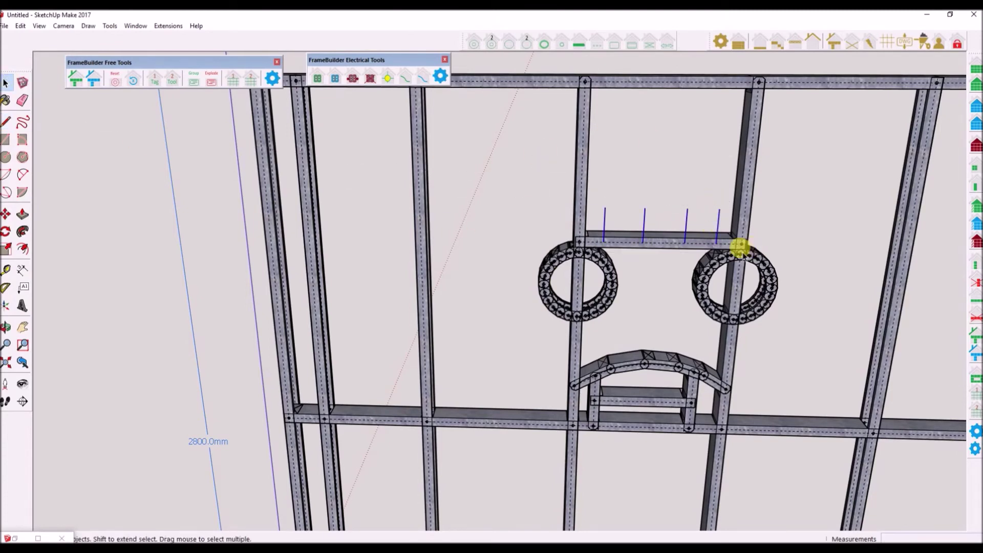
- Select everything and convert the four short vertical lines into wall profiles with the current profile properties
{"action": "key", "text": "ctrl+a"}
{"action": "left_click", "coordinate": [975, 335]}
{"action": "left_click", "coordinate": [273, 425]}
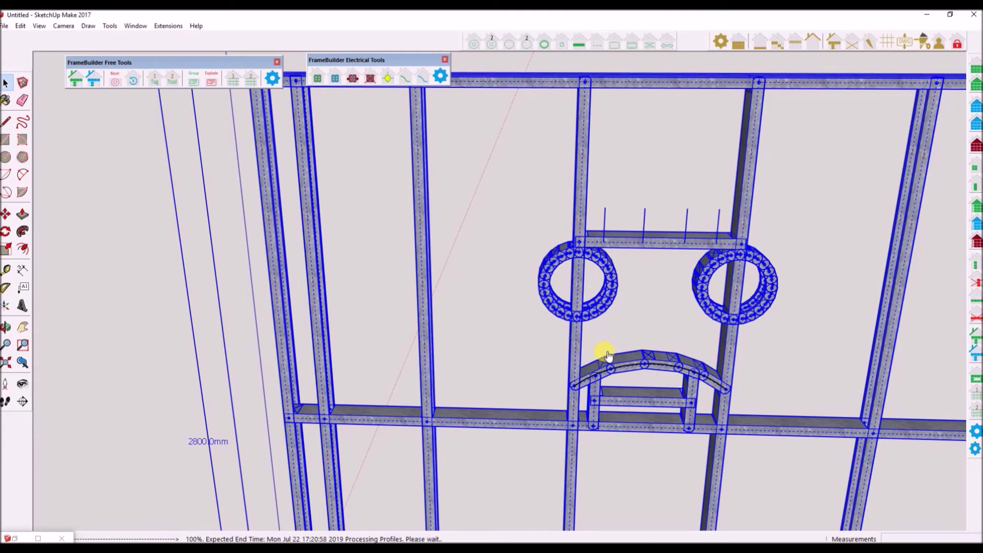
{"action": "scroll", "coordinate": [640, 311], "scroll_direction": "down", "scroll_amount": 6}
{"action": "scroll", "coordinate": [687, 317], "scroll_direction": "up", "scroll_amount": 6}
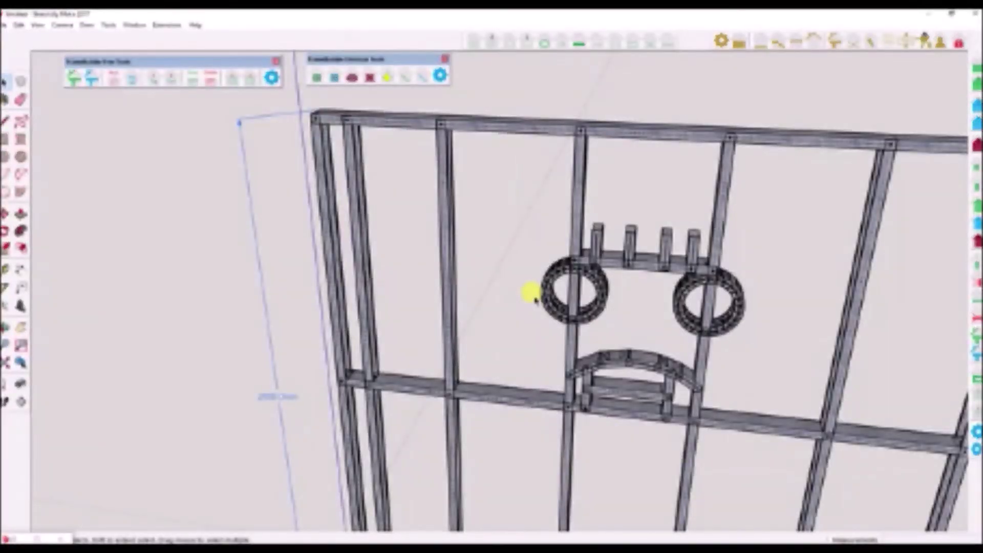